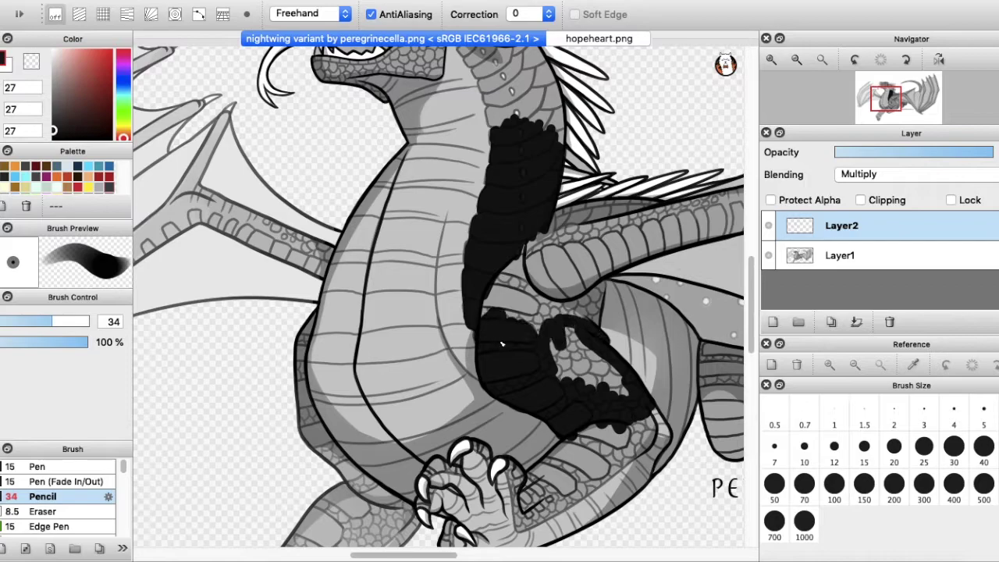
Darken the near shoulder, upper wing arm and near foreleg on Layer2 with the Pencil in grey 27, 27, 27
{"action": "mouse_move", "coordinate": [519, 262]}
{"action": "left_mouse_down"}
{"action": "mouse_move", "coordinate": [596, 207]}
{"action": "mouse_move", "coordinate": [656, 206]}
{"action": "mouse_move", "coordinate": [563, 235]}
{"action": "left_mouse_up"}
{"action": "scroll", "coordinate": [563, 235], "scroll_direction": "right", "scroll_amount": 5}
{"action": "mouse_move", "coordinate": [415, 264]}
{"action": "left_mouse_down"}
{"action": "mouse_move", "coordinate": [591, 217]}
{"action": "mouse_move", "coordinate": [616, 190]}
{"action": "mouse_move", "coordinate": [564, 187]}
{"action": "mouse_move", "coordinate": [544, 220]}
{"action": "mouse_move", "coordinate": [400, 248]}
{"action": "mouse_move", "coordinate": [593, 199]}
{"action": "left_mouse_up"}
{"action": "mouse_move", "coordinate": [401, 334]}
{"action": "left_mouse_down"}
{"action": "mouse_move", "coordinate": [468, 382]}
{"action": "mouse_move", "coordinate": [437, 437]}
{"action": "mouse_move", "coordinate": [473, 441]}
{"action": "mouse_move", "coordinate": [395, 460]}
{"action": "mouse_move", "coordinate": [437, 478]}
{"action": "mouse_move", "coordinate": [373, 512]}
{"action": "mouse_move", "coordinate": [363, 460]}
{"action": "left_mouse_up"}
Reduce the Pencil size to 16 and darken the edges of the near front paw around the claws
{"action": "left_click_drag", "start_coordinate": [410, 556], "coordinate": [399, 555]}
{"action": "key", "text": "bracketleft"}
{"action": "key", "text": "bracketleft"}
{"action": "key", "text": "bracketleft"}
{"action": "key", "text": "bracketleft"}
{"action": "key", "text": "bracketleft"}
{"action": "key", "text": "bracketleft"}
{"action": "key", "text": "bracketleft"}
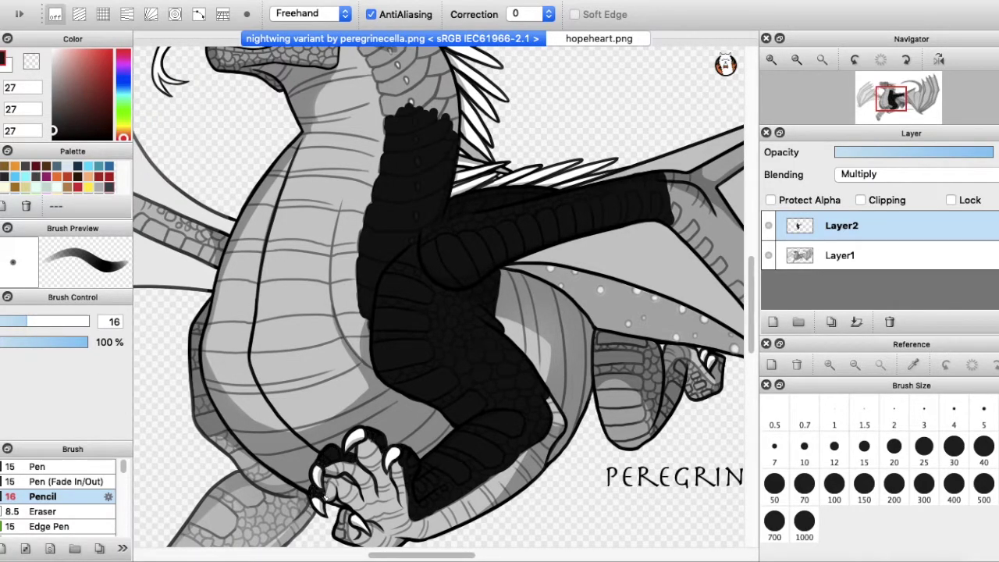
Darken the hind leg below the near wing down to its foot, using a Pencil size of about 18 for the toes
{"action": "scroll", "coordinate": [344, 533], "scroll_direction": "right", "scroll_amount": 5}
{"action": "key", "text": "bracketright"}
{"action": "mouse_move", "coordinate": [492, 331]}
{"action": "left_mouse_down"}
{"action": "mouse_move", "coordinate": [522, 343]}
{"action": "mouse_move", "coordinate": [549, 421]}
{"action": "left_mouse_up"}
{"action": "left_click", "coordinate": [53, 321]}
{"action": "mouse_move", "coordinate": [496, 350]}
{"action": "left_mouse_down"}
{"action": "mouse_move", "coordinate": [507, 428]}
{"action": "mouse_move", "coordinate": [539, 397]}
{"action": "mouse_move", "coordinate": [522, 361]}
{"action": "mouse_move", "coordinate": [524, 376]}
{"action": "left_mouse_up"}
{"action": "mouse_move", "coordinate": [564, 388]}
{"action": "left_mouse_down"}
{"action": "mouse_move", "coordinate": [561, 395]}
{"action": "mouse_move", "coordinate": [579, 365]}
{"action": "mouse_move", "coordinate": [600, 390]}
{"action": "mouse_move", "coordinate": [585, 396]}
{"action": "left_mouse_up"}
{"action": "key", "text": "bracketleft"}
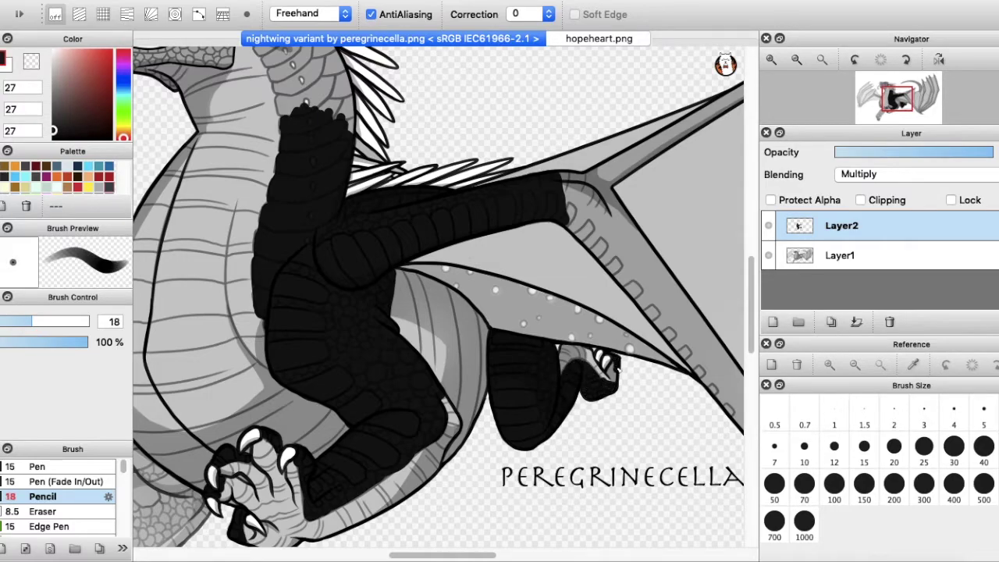
Darken the near wing's forearm bone and the thumb bone that runs up to its claw
{"action": "left_click", "coordinate": [50, 321]}
{"action": "left_click_drag", "start_coordinate": [469, 555], "coordinate": [499, 554]}
{"action": "mouse_move", "coordinate": [396, 183]}
{"action": "left_mouse_down"}
{"action": "mouse_move", "coordinate": [443, 215]}
{"action": "mouse_move", "coordinate": [412, 225]}
{"action": "mouse_move", "coordinate": [444, 235]}
{"action": "mouse_move", "coordinate": [499, 343]}
{"action": "mouse_move", "coordinate": [581, 413]}
{"action": "mouse_move", "coordinate": [504, 344]}
{"action": "mouse_move", "coordinate": [652, 511]}
{"action": "mouse_move", "coordinate": [636, 500]}
{"action": "left_mouse_up"}
{"action": "left_click_drag", "start_coordinate": [441, 168], "coordinate": [491, 144]}
{"action": "left_click_drag", "start_coordinate": [601, 74], "coordinate": [464, 148]}
Darken the lower stretches of the near wing's finger bones, starting from where they meet at the wrist
{"action": "scroll", "coordinate": [493, 419], "scroll_direction": "right", "scroll_amount": 5}
{"action": "left_click_drag", "start_coordinate": [476, 511], "coordinate": [562, 295]}
{"action": "left_click_drag", "start_coordinate": [560, 257], "coordinate": [574, 202]}
{"action": "mouse_move", "coordinate": [478, 514]}
{"action": "left_mouse_down"}
{"action": "mouse_move", "coordinate": [521, 479]}
{"action": "mouse_move", "coordinate": [472, 533]}
{"action": "mouse_move", "coordinate": [730, 337]}
{"action": "left_mouse_up"}
{"action": "scroll", "coordinate": [574, 371], "scroll_direction": "right", "scroll_amount": 4}
{"action": "left_click_drag", "start_coordinate": [573, 370], "coordinate": [596, 312]}
{"action": "mouse_move", "coordinate": [399, 448]}
{"action": "left_mouse_down"}
{"action": "mouse_move", "coordinate": [359, 486]}
{"action": "mouse_move", "coordinate": [433, 422]}
{"action": "left_mouse_up"}
{"action": "mouse_move", "coordinate": [532, 306]}
{"action": "left_mouse_down"}
{"action": "mouse_move", "coordinate": [520, 339]}
{"action": "mouse_move", "coordinate": [433, 427]}
{"action": "mouse_move", "coordinate": [523, 330]}
{"action": "left_mouse_up"}
{"action": "left_click_drag", "start_coordinate": [361, 537], "coordinate": [511, 451]}
{"action": "mouse_move", "coordinate": [656, 327]}
{"action": "left_mouse_down"}
{"action": "mouse_move", "coordinate": [638, 362]}
{"action": "mouse_move", "coordinate": [525, 447]}
{"action": "left_mouse_up"}
Continue the dark grey along the middle and upper stretches of the near wing's finger bones
{"action": "left_click_drag", "start_coordinate": [751, 325], "coordinate": [751, 301]}
{"action": "mouse_move", "coordinate": [555, 319]}
{"action": "left_mouse_down"}
{"action": "mouse_move", "coordinate": [537, 399]}
{"action": "mouse_move", "coordinate": [557, 306]}
{"action": "mouse_move", "coordinate": [589, 240]}
{"action": "left_mouse_up"}
{"action": "left_click_drag", "start_coordinate": [421, 312], "coordinate": [467, 219]}
{"action": "mouse_move", "coordinate": [582, 422]}
{"action": "left_mouse_down"}
{"action": "mouse_move", "coordinate": [600, 387]}
{"action": "mouse_move", "coordinate": [632, 228]}
{"action": "left_mouse_up"}
{"action": "left_click_drag", "start_coordinate": [636, 448], "coordinate": [687, 312]}
{"action": "left_click_drag", "start_coordinate": [663, 405], "coordinate": [702, 265]}
{"action": "left_click_drag", "start_coordinate": [691, 320], "coordinate": [722, 204]}
{"action": "left_click_drag", "start_coordinate": [704, 271], "coordinate": [718, 185]}
{"action": "left_click_drag", "start_coordinate": [730, 251], "coordinate": [721, 184]}
Finish darkening the near wing's finger bones up to their clawed tips
{"action": "scroll", "coordinate": [706, 257], "scroll_direction": "up", "scroll_amount": 6}
{"action": "mouse_move", "coordinate": [470, 378]}
{"action": "left_mouse_down"}
{"action": "mouse_move", "coordinate": [431, 233]}
{"action": "mouse_move", "coordinate": [426, 244]}
{"action": "mouse_move", "coordinate": [403, 175]}
{"action": "mouse_move", "coordinate": [412, 226]}
{"action": "left_mouse_up"}
{"action": "mouse_move", "coordinate": [482, 135]}
{"action": "left_mouse_down"}
{"action": "mouse_move", "coordinate": [560, 287]}
{"action": "mouse_move", "coordinate": [575, 395]}
{"action": "mouse_move", "coordinate": [589, 362]}
{"action": "mouse_move", "coordinate": [546, 226]}
{"action": "left_mouse_up"}
{"action": "mouse_move", "coordinate": [539, 100]}
{"action": "left_mouse_down"}
{"action": "mouse_move", "coordinate": [613, 261]}
{"action": "mouse_move", "coordinate": [628, 403]}
{"action": "mouse_move", "coordinate": [625, 338]}
{"action": "mouse_move", "coordinate": [597, 232]}
{"action": "mouse_move", "coordinate": [551, 124]}
{"action": "left_mouse_up"}
{"action": "mouse_move", "coordinate": [648, 92]}
{"action": "left_mouse_down"}
{"action": "mouse_move", "coordinate": [702, 311]}
{"action": "mouse_move", "coordinate": [686, 204]}
{"action": "mouse_move", "coordinate": [714, 343]}
{"action": "left_mouse_up"}
{"action": "scroll", "coordinate": [642, 92], "scroll_direction": "left", "scroll_amount": 5}
{"action": "mouse_move", "coordinate": [539, 413]}
{"action": "left_mouse_down"}
{"action": "mouse_move", "coordinate": [562, 371]}
{"action": "mouse_move", "coordinate": [507, 258]}
{"action": "mouse_move", "coordinate": [558, 304]}
{"action": "mouse_move", "coordinate": [468, 226]}
{"action": "mouse_move", "coordinate": [366, 203]}
{"action": "mouse_move", "coordinate": [534, 261]}
{"action": "mouse_move", "coordinate": [499, 226]}
{"action": "mouse_move", "coordinate": [348, 206]}
{"action": "left_mouse_up"}
{"action": "scroll", "coordinate": [349, 207], "scroll_direction": "left", "scroll_amount": 3}
{"action": "key", "text": "bracketleft"}
{"action": "key", "text": "bracketleft"}
{"action": "key", "text": "bracketleft"}
{"action": "key", "text": "bracketleft"}
{"action": "key", "text": "bracketleft"}
{"action": "key", "text": "bracketleft"}
{"action": "key", "text": "bracketleft"}
{"action": "key", "text": "bracketleft"}
{"action": "key", "text": "bracketleft"}
{"action": "key", "text": "bracketleft"}
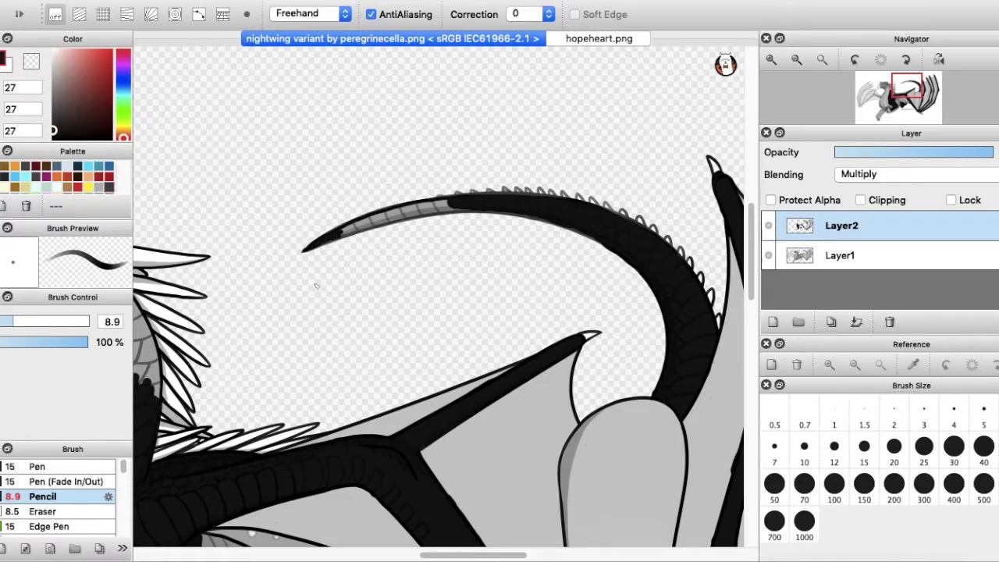
{"action": "key", "text": "super+z"}
{"action": "key", "text": "super+z"}
{"action": "key", "text": "super+z"}
Darken the tail from tip to base, outlining its edges at Pencil size 16 and filling the inside at 27
{"action": "key", "text": "bracketright"}
{"action": "key", "text": "bracketright"}
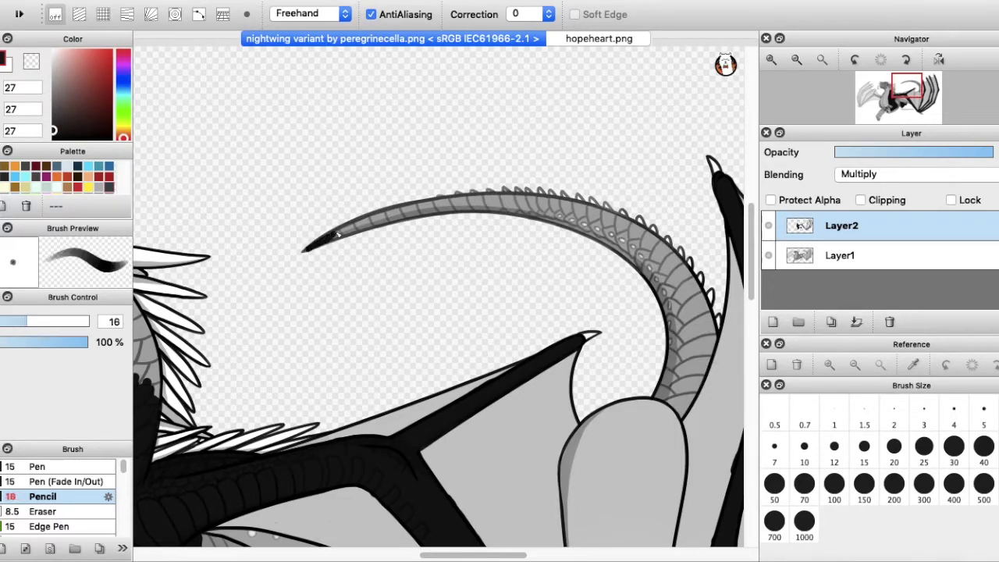
{"action": "mouse_move", "coordinate": [418, 205]}
{"action": "left_mouse_down"}
{"action": "mouse_move", "coordinate": [604, 217]}
{"action": "mouse_move", "coordinate": [664, 248]}
{"action": "left_mouse_up"}
{"action": "mouse_move", "coordinate": [373, 227]}
{"action": "left_mouse_down"}
{"action": "mouse_move", "coordinate": [483, 210]}
{"action": "mouse_move", "coordinate": [557, 220]}
{"action": "left_mouse_up"}
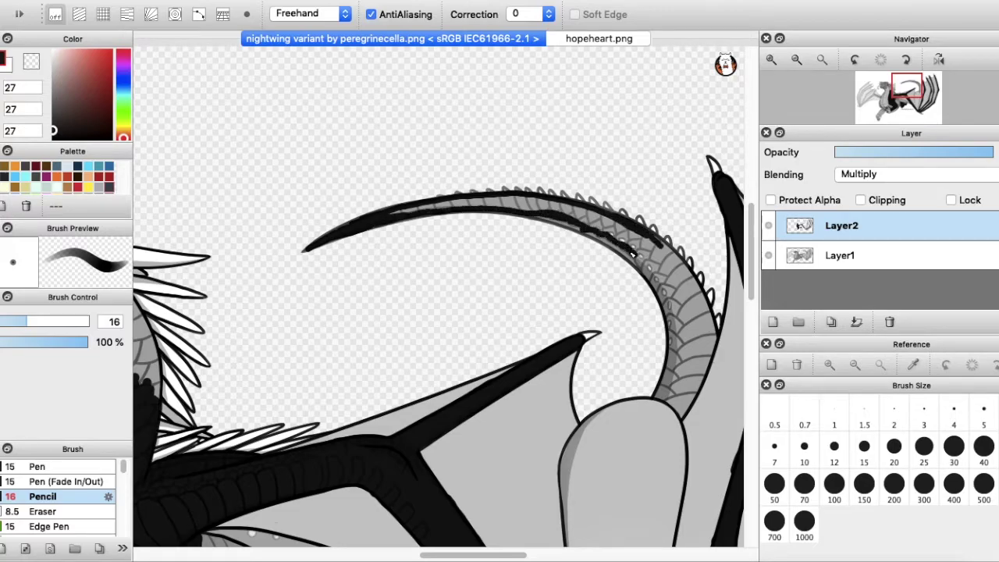
{"action": "key", "text": "bracketright"}
{"action": "key", "text": "bracketright"}
{"action": "mouse_move", "coordinate": [675, 406]}
{"action": "left_mouse_down"}
{"action": "mouse_move", "coordinate": [669, 366]}
{"action": "mouse_move", "coordinate": [712, 344]}
{"action": "left_mouse_up"}
{"action": "key", "text": "super+z"}
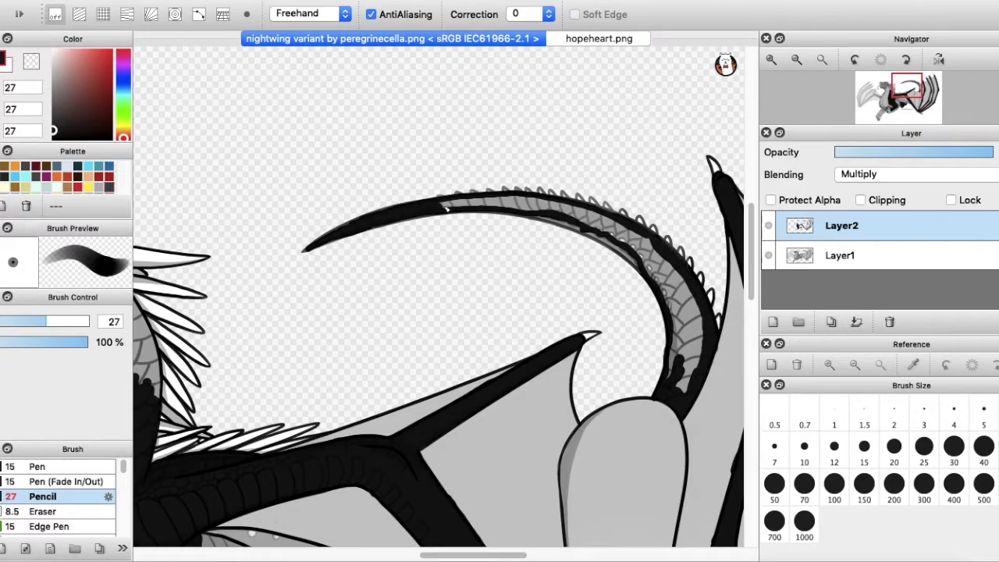
{"action": "mouse_move", "coordinate": [446, 208]}
{"action": "left_mouse_down"}
{"action": "mouse_move", "coordinate": [556, 206]}
{"action": "mouse_move", "coordinate": [657, 254]}
{"action": "mouse_move", "coordinate": [674, 378]}
{"action": "mouse_move", "coordinate": [687, 361]}
{"action": "mouse_move", "coordinate": [678, 269]}
{"action": "mouse_move", "coordinate": [699, 320]}
{"action": "left_mouse_up"}
Darken the far foreleg below the belly from the shoulder down to the wrist with the Pencil at size 27
{"action": "scroll", "coordinate": [752, 321], "scroll_direction": "left", "scroll_amount": 6}
{"action": "scroll", "coordinate": [752, 321], "scroll_direction": "down", "scroll_amount": 4}
{"action": "scroll", "coordinate": [757, 324], "scroll_direction": "down", "scroll_amount": 5}
{"action": "mouse_move", "coordinate": [449, 374]}
{"action": "left_mouse_down"}
{"action": "mouse_move", "coordinate": [430, 422]}
{"action": "mouse_move", "coordinate": [345, 496]}
{"action": "left_mouse_up"}
{"action": "mouse_move", "coordinate": [377, 465]}
{"action": "left_mouse_down"}
{"action": "mouse_move", "coordinate": [342, 523]}
{"action": "mouse_move", "coordinate": [372, 487]}
{"action": "mouse_move", "coordinate": [427, 509]}
{"action": "mouse_move", "coordinate": [384, 485]}
{"action": "mouse_move", "coordinate": [428, 507]}
{"action": "mouse_move", "coordinate": [393, 491]}
{"action": "mouse_move", "coordinate": [339, 520]}
{"action": "mouse_move", "coordinate": [382, 450]}
{"action": "mouse_move", "coordinate": [354, 490]}
{"action": "mouse_move", "coordinate": [414, 497]}
{"action": "mouse_move", "coordinate": [394, 456]}
{"action": "mouse_move", "coordinate": [425, 469]}
{"action": "mouse_move", "coordinate": [420, 478]}
{"action": "mouse_move", "coordinate": [507, 412]}
{"action": "left_mouse_up"}
{"action": "key", "text": "ctrl+z"}
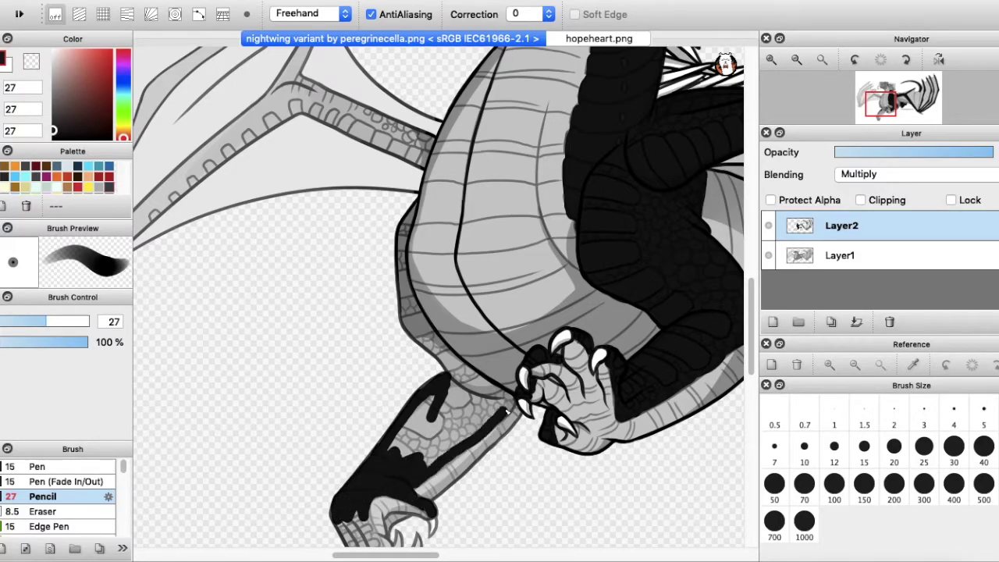
{"action": "mouse_move", "coordinate": [429, 409]}
{"action": "left_mouse_down"}
{"action": "mouse_move", "coordinate": [421, 441]}
{"action": "mouse_move", "coordinate": [492, 414]}
{"action": "mouse_move", "coordinate": [468, 382]}
{"action": "mouse_move", "coordinate": [480, 381]}
{"action": "left_mouse_up"}
Darken the narrow strip of scales along the belly's far side and touch up the far foreleg's paw
{"action": "mouse_move", "coordinate": [416, 326]}
{"action": "left_mouse_down"}
{"action": "mouse_move", "coordinate": [437, 346]}
{"action": "mouse_move", "coordinate": [407, 320]}
{"action": "mouse_move", "coordinate": [400, 227]}
{"action": "mouse_move", "coordinate": [416, 314]}
{"action": "left_mouse_up"}
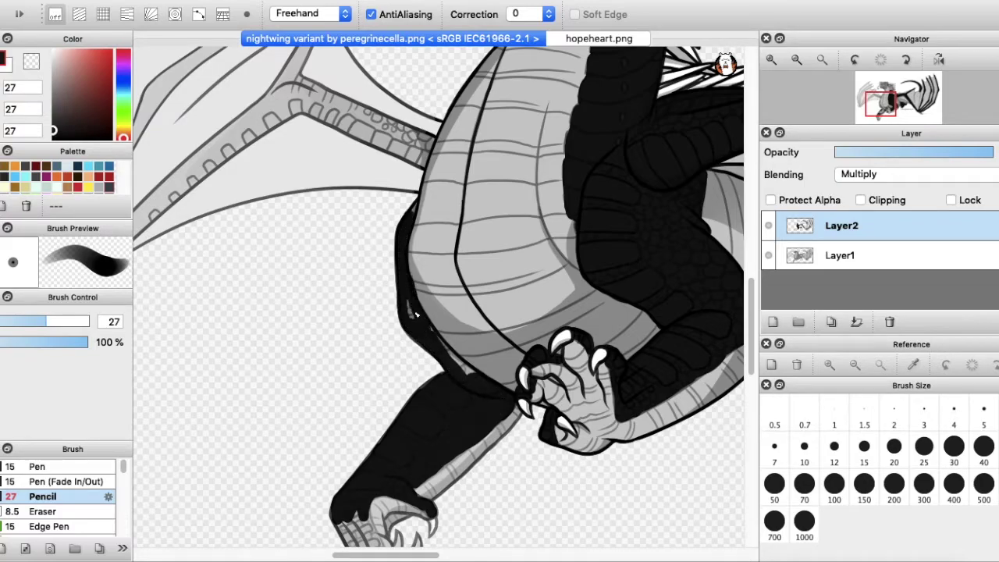
{"action": "left_click", "coordinate": [16, 321]}
{"action": "left_click_drag", "start_coordinate": [413, 213], "coordinate": [416, 204]}
{"action": "left_click_drag", "start_coordinate": [752, 302], "coordinate": [752, 340]}
{"action": "left_click", "coordinate": [47, 322]}
{"action": "mouse_move", "coordinate": [353, 331]}
{"action": "left_mouse_down"}
{"action": "mouse_move", "coordinate": [346, 344]}
{"action": "mouse_move", "coordinate": [392, 403]}
{"action": "mouse_move", "coordinate": [358, 337]}
{"action": "mouse_move", "coordinate": [382, 367]}
{"action": "left_mouse_up"}
Darken the upper neck up to the base of the ear, using Pencil size 29 and then 16
{"action": "scroll", "coordinate": [389, 382], "scroll_direction": "up", "scroll_amount": 10}
{"action": "mouse_move", "coordinate": [597, 270]}
{"action": "left_mouse_down"}
{"action": "mouse_move", "coordinate": [604, 249]}
{"action": "mouse_move", "coordinate": [623, 258]}
{"action": "mouse_move", "coordinate": [591, 260]}
{"action": "left_mouse_up"}
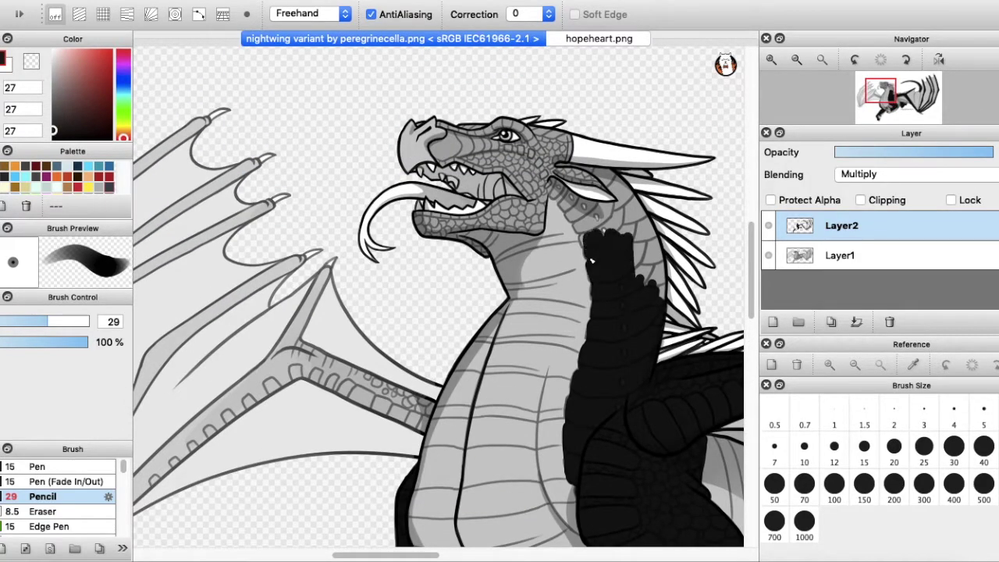
{"action": "mouse_move", "coordinate": [570, 205]}
{"action": "left_mouse_down"}
{"action": "mouse_move", "coordinate": [618, 220]}
{"action": "mouse_move", "coordinate": [655, 280]}
{"action": "mouse_move", "coordinate": [619, 179]}
{"action": "mouse_move", "coordinate": [576, 168]}
{"action": "left_mouse_up"}
{"action": "left_click", "coordinate": [28, 321]}
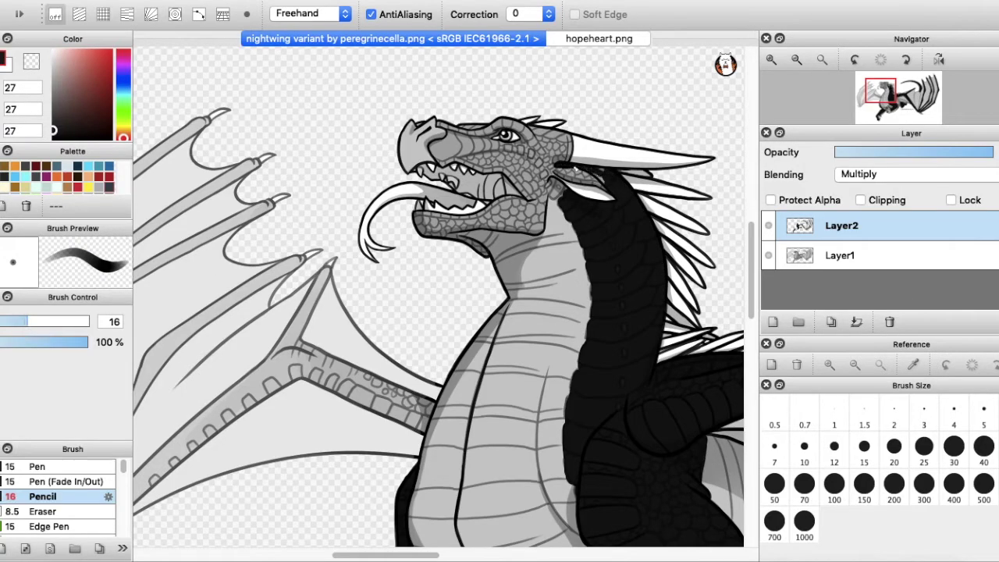
Check the head markings in hopeheart.png and darken the muzzle side, lower jaw, cheek and ear at Pencil size 24
{"action": "left_click", "coordinate": [42, 321]}
{"action": "left_click", "coordinate": [597, 38]}
{"action": "left_click", "coordinate": [493, 38]}
{"action": "left_click", "coordinate": [597, 39]}
{"action": "left_click", "coordinate": [521, 38]}
{"action": "left_click_drag", "start_coordinate": [434, 144], "coordinate": [442, 162]}
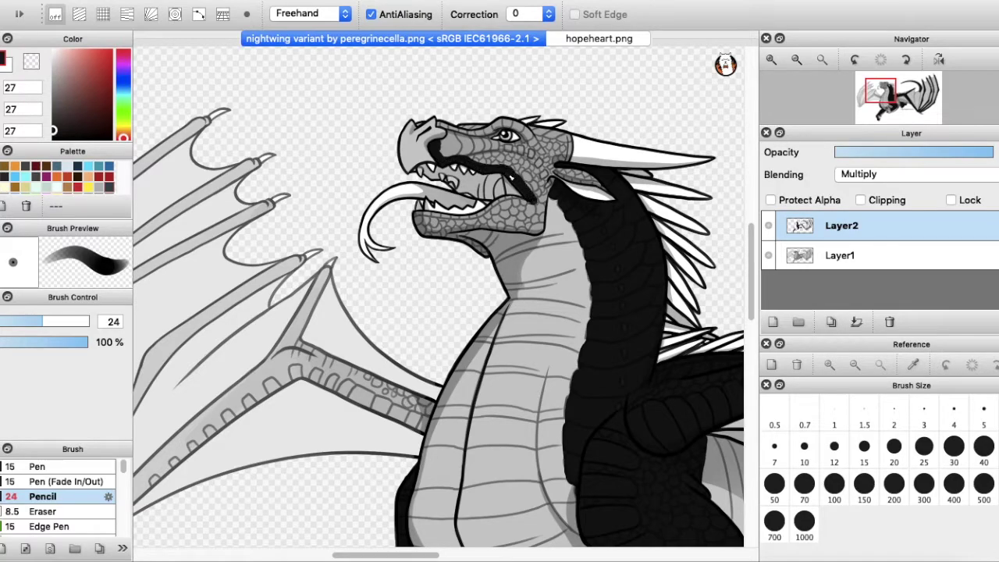
{"action": "mouse_move", "coordinate": [449, 218]}
{"action": "left_mouse_down"}
{"action": "mouse_move", "coordinate": [532, 200]}
{"action": "mouse_move", "coordinate": [543, 234]}
{"action": "mouse_move", "coordinate": [449, 232]}
{"action": "mouse_move", "coordinate": [529, 225]}
{"action": "mouse_move", "coordinate": [490, 205]}
{"action": "left_mouse_up"}
{"action": "mouse_move", "coordinate": [525, 137]}
{"action": "left_mouse_down"}
{"action": "mouse_move", "coordinate": [441, 159]}
{"action": "mouse_move", "coordinate": [543, 196]}
{"action": "left_mouse_up"}
{"action": "left_click_drag", "start_coordinate": [526, 160], "coordinate": [602, 187]}
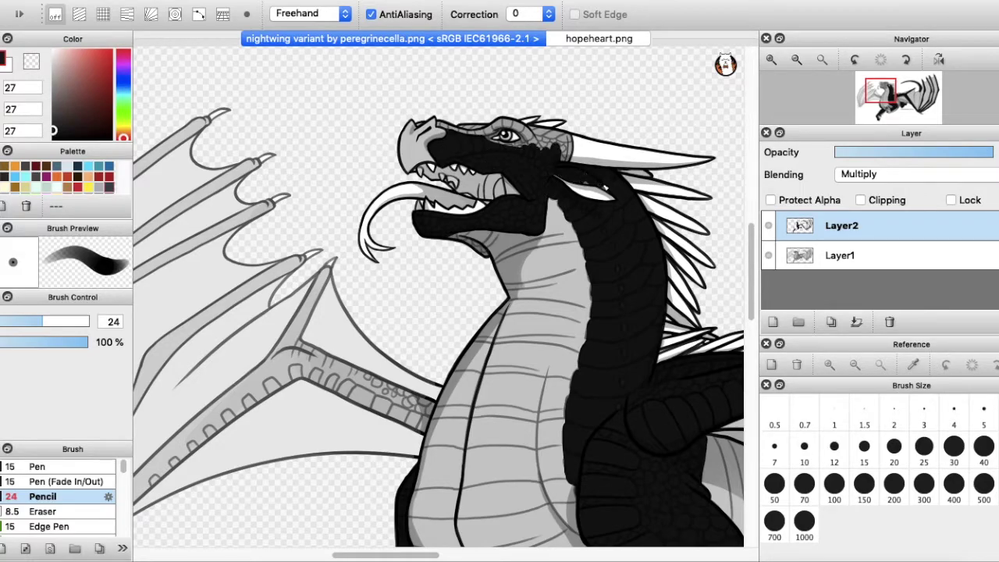
Redo the shading around the eye, darkening the brow, back of the head and snout ridge with a finer Pencil for small gaps
{"action": "left_click_drag", "start_coordinate": [572, 141], "coordinate": [540, 149]}
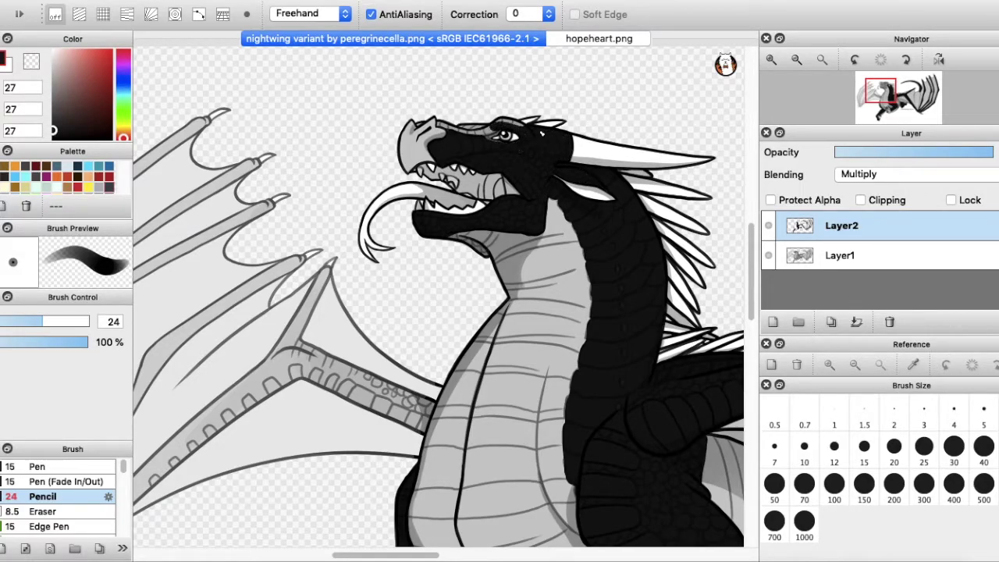
{"action": "key", "text": "super+z"}
{"action": "key", "text": "super+z"}
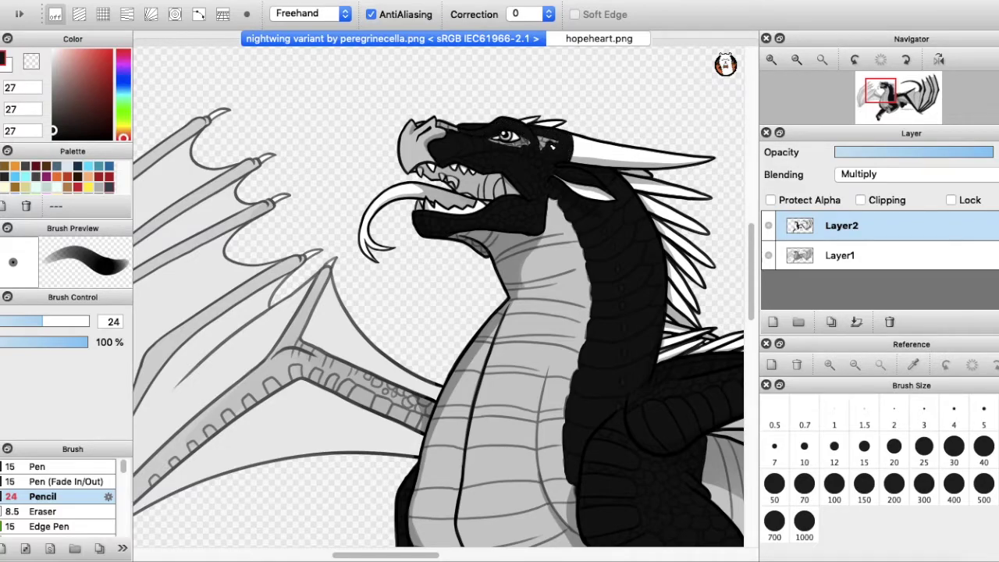
{"action": "left_click", "coordinate": [8, 322]}
{"action": "left_click_drag", "start_coordinate": [445, 126], "coordinate": [457, 131]}
{"action": "left_click", "coordinate": [16, 322]}
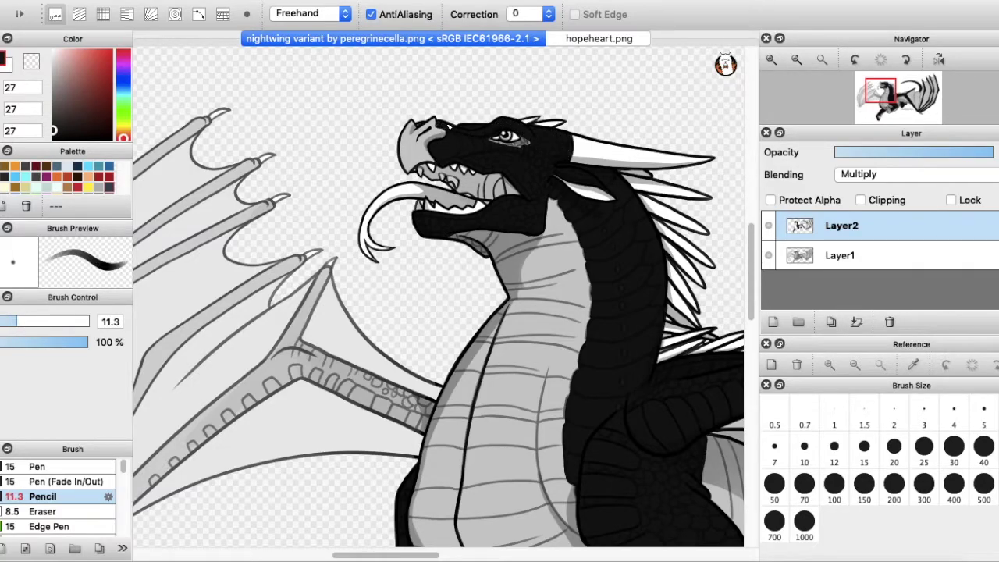
Darken the three outermost finger bones of the far wing with the Pencil at size 27, undoing stray strokes
{"action": "left_click", "coordinate": [34, 321]}
{"action": "mouse_move", "coordinate": [585, 310]}
{"action": "left_mouse_down"}
{"action": "mouse_move", "coordinate": [798, 314]}
{"action": "mouse_move", "coordinate": [812, 242]}
{"action": "left_mouse_up"}
{"action": "left_click_drag", "start_coordinate": [261, 444], "coordinate": [255, 369]}
{"action": "mouse_move", "coordinate": [425, 56]}
{"action": "left_mouse_down"}
{"action": "mouse_move", "coordinate": [248, 197]}
{"action": "mouse_move", "coordinate": [238, 220]}
{"action": "mouse_move", "coordinate": [190, 360]}
{"action": "mouse_move", "coordinate": [240, 506]}
{"action": "mouse_move", "coordinate": [223, 351]}
{"action": "mouse_move", "coordinate": [242, 314]}
{"action": "mouse_move", "coordinate": [233, 406]}
{"action": "mouse_move", "coordinate": [247, 313]}
{"action": "left_mouse_up"}
{"action": "left_click", "coordinate": [45, 321]}
{"action": "key", "text": "super+z"}
{"action": "mouse_move", "coordinate": [483, 95]}
{"action": "left_mouse_down"}
{"action": "mouse_move", "coordinate": [294, 223]}
{"action": "mouse_move", "coordinate": [249, 314]}
{"action": "left_mouse_up"}
{"action": "mouse_move", "coordinate": [501, 133]}
{"action": "left_mouse_down"}
{"action": "mouse_move", "coordinate": [359, 207]}
{"action": "mouse_move", "coordinate": [290, 295]}
{"action": "mouse_move", "coordinate": [308, 269]}
{"action": "mouse_move", "coordinate": [449, 162]}
{"action": "left_mouse_up"}
{"action": "key", "text": "ctrl+z"}
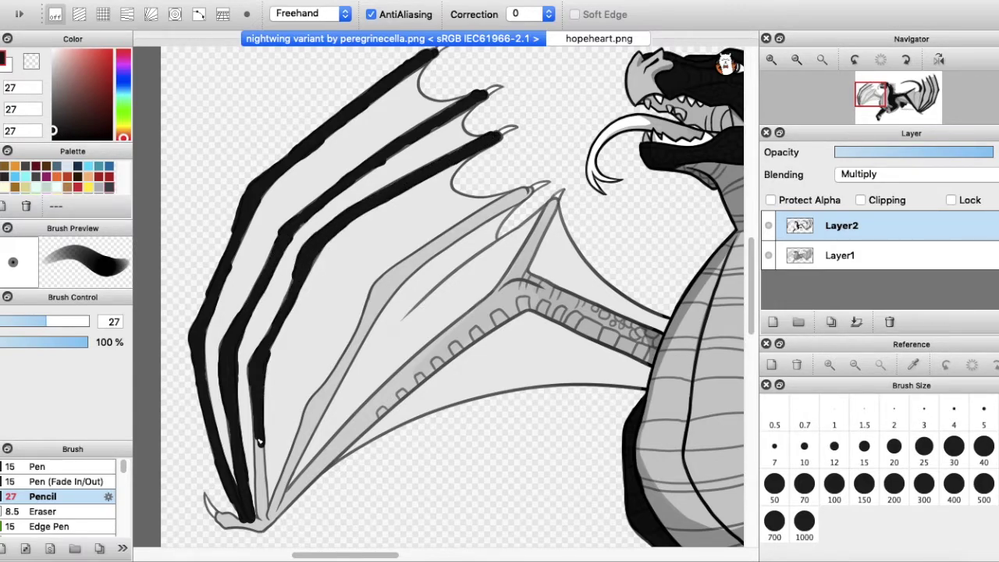
{"action": "left_click_drag", "start_coordinate": [260, 442], "coordinate": [258, 517]}
Darken the far wing's innermost finger bone, thumb, forearm and upper arm up to the body
{"action": "mouse_move", "coordinate": [531, 189]}
{"action": "left_mouse_down"}
{"action": "mouse_move", "coordinate": [402, 269]}
{"action": "mouse_move", "coordinate": [367, 304]}
{"action": "left_mouse_up"}
{"action": "mouse_move", "coordinate": [437, 250]}
{"action": "left_mouse_down"}
{"action": "mouse_move", "coordinate": [370, 308]}
{"action": "mouse_move", "coordinate": [355, 343]}
{"action": "left_mouse_up"}
{"action": "mouse_move", "coordinate": [267, 516]}
{"action": "left_mouse_down"}
{"action": "mouse_move", "coordinate": [331, 390]}
{"action": "mouse_move", "coordinate": [315, 423]}
{"action": "left_mouse_up"}
{"action": "mouse_move", "coordinate": [553, 204]}
{"action": "left_mouse_down"}
{"action": "mouse_move", "coordinate": [511, 289]}
{"action": "mouse_move", "coordinate": [394, 383]}
{"action": "mouse_move", "coordinate": [342, 459]}
{"action": "mouse_move", "coordinate": [281, 511]}
{"action": "mouse_move", "coordinate": [434, 367]}
{"action": "mouse_move", "coordinate": [527, 301]}
{"action": "mouse_move", "coordinate": [373, 419]}
{"action": "left_mouse_up"}
{"action": "mouse_move", "coordinate": [503, 300]}
{"action": "left_mouse_down"}
{"action": "mouse_move", "coordinate": [659, 351]}
{"action": "mouse_move", "coordinate": [538, 281]}
{"action": "mouse_move", "coordinate": [572, 316]}
{"action": "mouse_move", "coordinate": [649, 357]}
{"action": "left_mouse_up"}
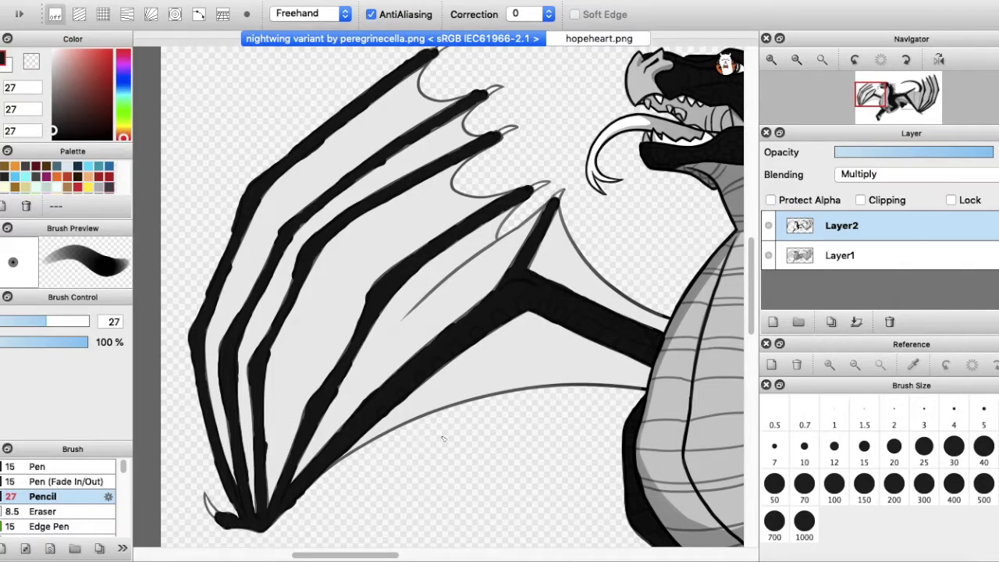
{"action": "scroll", "coordinate": [443, 438], "scroll_direction": "right", "scroll_amount": 8}
{"action": "left_click", "coordinate": [598, 39]}
{"action": "key", "text": "i"}
{"action": "left_click", "coordinate": [576, 284]}
{"action": "left_click", "coordinate": [391, 39]}
{"action": "key", "text": "b"}
{"action": "mouse_move", "coordinate": [424, 261]}
{"action": "left_mouse_down"}
{"action": "mouse_move", "coordinate": [415, 306]}
{"action": "mouse_move", "coordinate": [402, 284]}
{"action": "mouse_move", "coordinate": [468, 305]}
{"action": "mouse_move", "coordinate": [422, 204]}
{"action": "mouse_move", "coordinate": [482, 268]}
{"action": "left_mouse_up"}
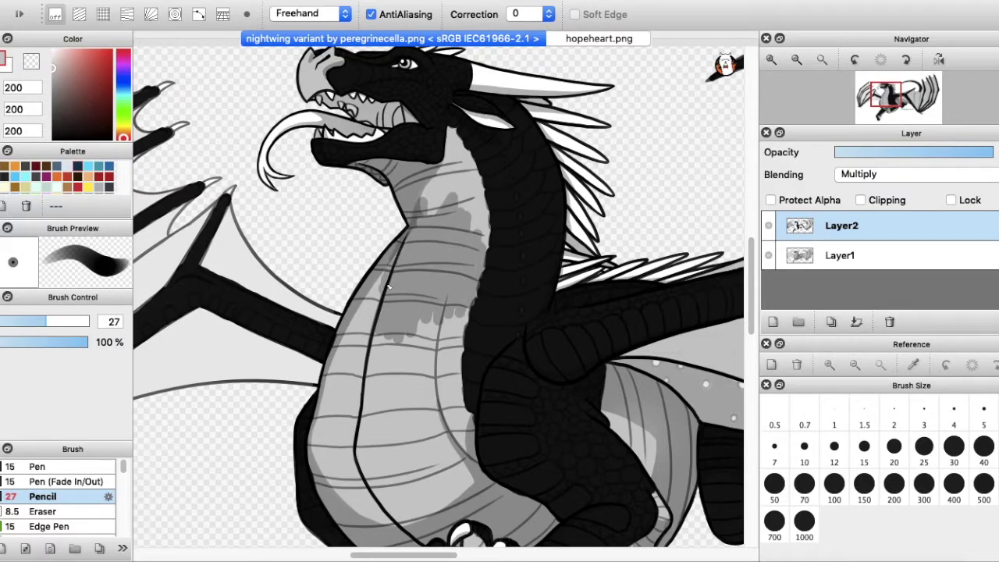
{"action": "mouse_move", "coordinate": [375, 279]}
{"action": "left_mouse_down"}
{"action": "mouse_move", "coordinate": [425, 351]}
{"action": "mouse_move", "coordinate": [461, 316]}
{"action": "left_mouse_up"}
{"action": "left_click", "coordinate": [598, 39]}
{"action": "left_click", "coordinate": [502, 40]}
{"action": "key", "text": "super+z"}
{"action": "key", "text": "super+z"}
{"action": "key", "text": "super+z"}
Sample the grey 78, 78, 78 from hopeheart.png and return to the nightwing drawing with the brush active
{"action": "left_click", "coordinate": [598, 39]}
{"action": "key", "text": "i"}
{"action": "left_click", "coordinate": [500, 227]}
{"action": "left_click", "coordinate": [391, 39]}
{"action": "key", "text": "b"}
{"action": "scroll", "coordinate": [437, 313], "scroll_direction": "up", "scroll_amount": 2}
{"action": "left_click_drag", "start_coordinate": [447, 555], "coordinate": [472, 555]}
{"action": "mouse_move", "coordinate": [452, 256]}
{"action": "left_mouse_down"}
{"action": "mouse_move", "coordinate": [424, 269]}
{"action": "mouse_move", "coordinate": [477, 264]}
{"action": "left_mouse_up"}
{"action": "left_click_drag", "start_coordinate": [437, 229], "coordinate": [461, 255]}
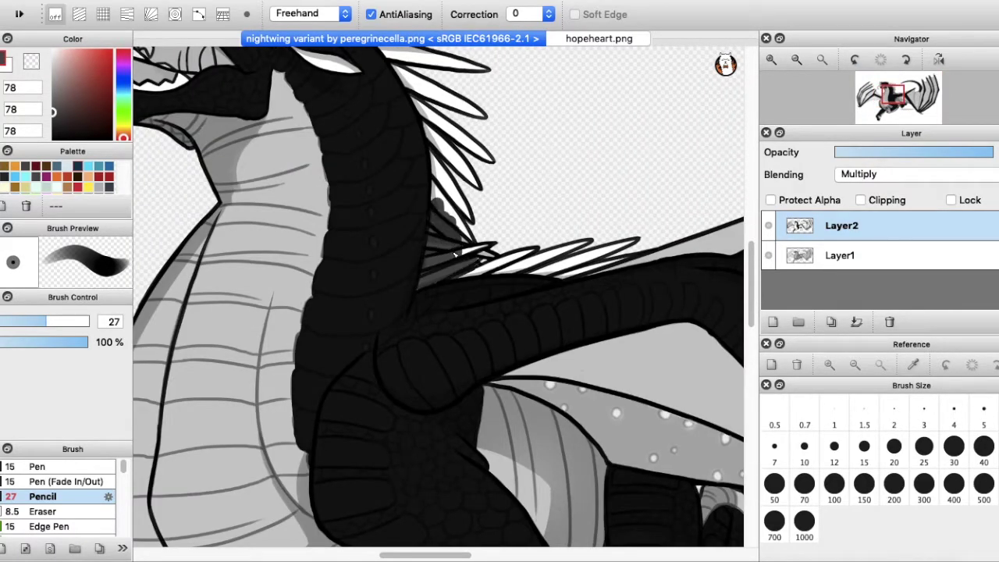
{"action": "key", "text": "ctrl+z"}
{"action": "key", "text": "ctrl+z"}
{"action": "key", "text": "ctrl+z"}
Colour the spines down the back of the neck grey 78, 78, 78 with the Pencil at sizes from about 13 to 18
{"action": "scroll", "coordinate": [436, 296], "scroll_direction": "up", "scroll_amount": 3}
{"action": "left_click", "coordinate": [21, 322]}
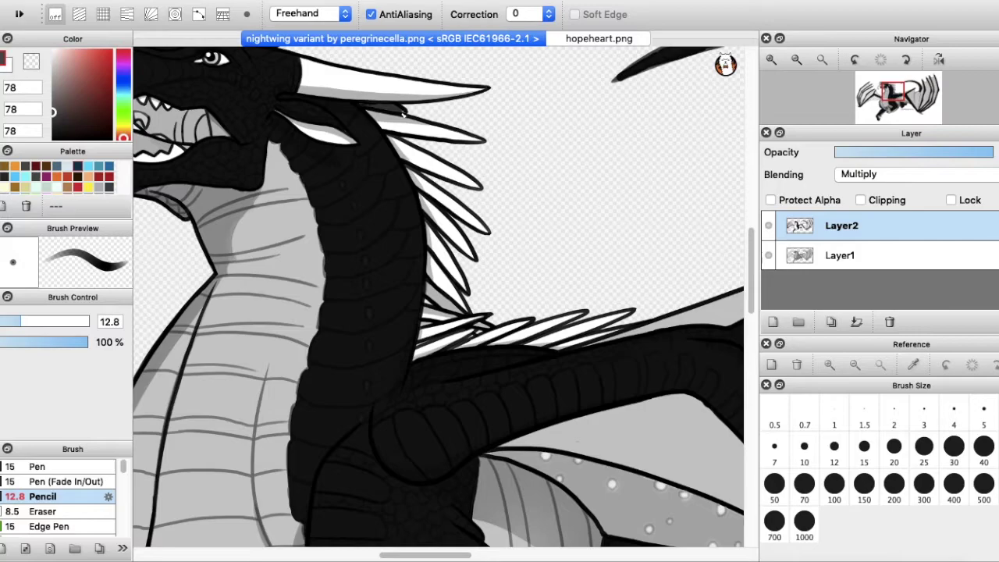
{"action": "key", "text": "]"}
{"action": "mouse_move", "coordinate": [441, 135]}
{"action": "left_mouse_down"}
{"action": "mouse_move", "coordinate": [385, 121]}
{"action": "mouse_move", "coordinate": [451, 178]}
{"action": "mouse_move", "coordinate": [486, 231]}
{"action": "left_mouse_up"}
{"action": "mouse_move", "coordinate": [422, 197]}
{"action": "left_mouse_down"}
{"action": "mouse_move", "coordinate": [438, 251]}
{"action": "mouse_move", "coordinate": [466, 289]}
{"action": "left_mouse_up"}
{"action": "left_click", "coordinate": [7, 321]}
{"action": "left_click", "coordinate": [32, 321]}
{"action": "left_click_drag", "start_coordinate": [431, 255], "coordinate": [466, 310]}
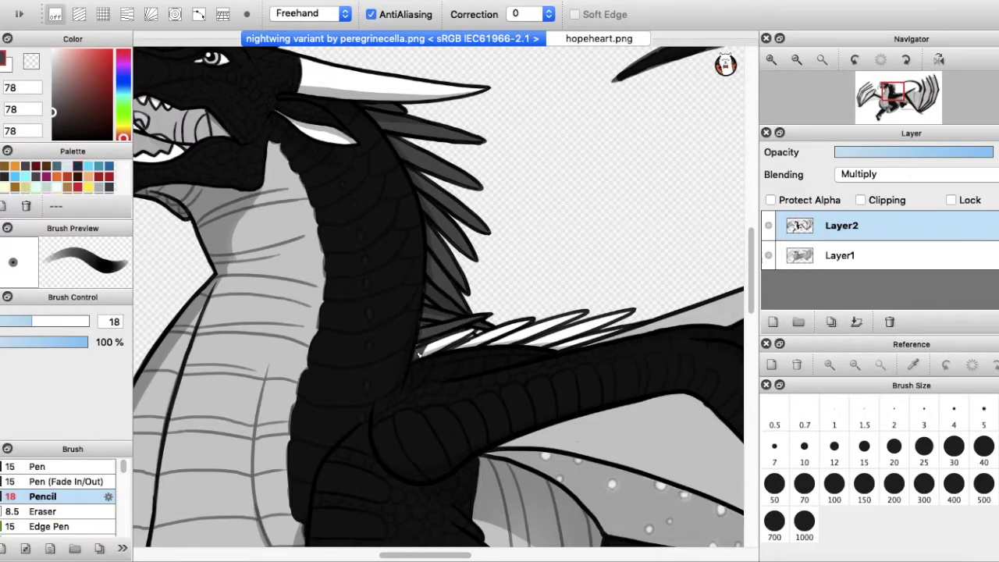
Colour the spines along the back above the wing arm grey 78, 78, 78, reducing the Pencil size to 10.9 for their ends
{"action": "mouse_move", "coordinate": [492, 344]}
{"action": "left_mouse_down"}
{"action": "mouse_move", "coordinate": [547, 328]}
{"action": "mouse_move", "coordinate": [579, 341]}
{"action": "mouse_move", "coordinate": [579, 318]}
{"action": "left_mouse_up"}
{"action": "left_click", "coordinate": [18, 320]}
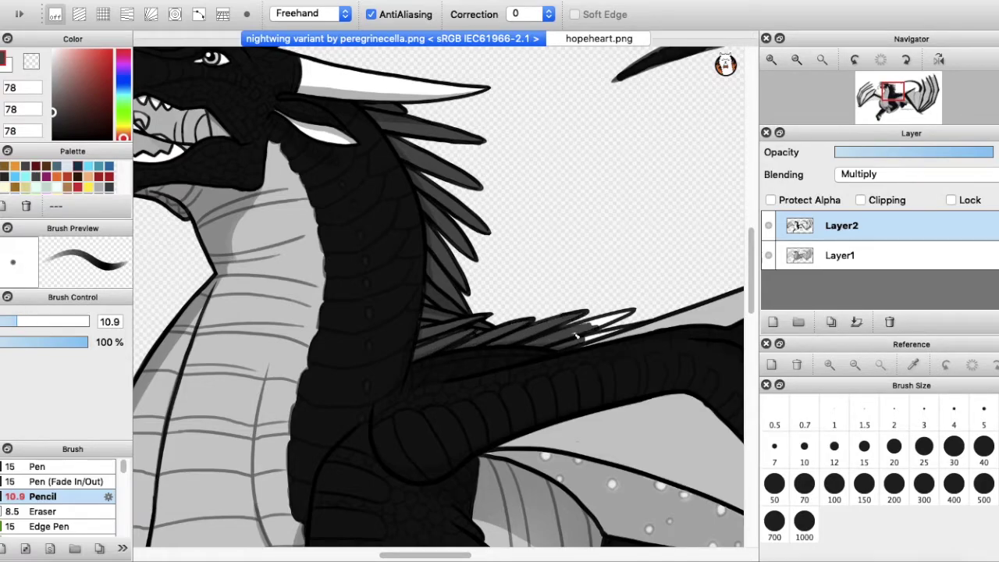
{"action": "scroll", "coordinate": [624, 331], "scroll_direction": "right", "scroll_amount": 10}
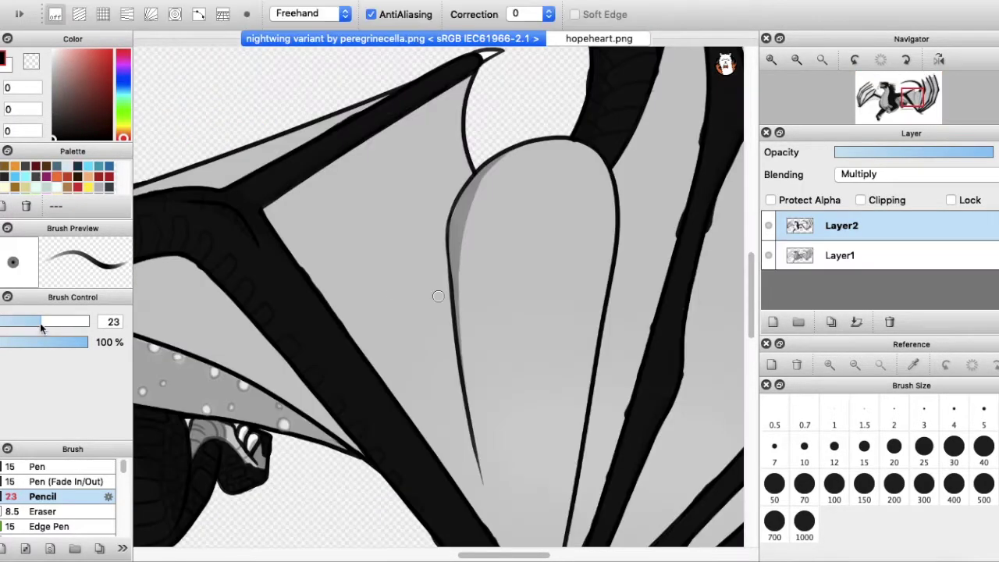
Paint the upper part of the near wing's membrane between the forearm and innermost finger black with the Pencil
{"action": "mouse_move", "coordinate": [421, 227]}
{"action": "left_mouse_down"}
{"action": "mouse_move", "coordinate": [468, 328]}
{"action": "mouse_move", "coordinate": [561, 343]}
{"action": "mouse_move", "coordinate": [660, 273]}
{"action": "mouse_move", "coordinate": [457, 156]}
{"action": "mouse_move", "coordinate": [468, 180]}
{"action": "mouse_move", "coordinate": [601, 166]}
{"action": "mouse_move", "coordinate": [532, 262]}
{"action": "mouse_move", "coordinate": [604, 191]}
{"action": "left_mouse_up"}
{"action": "left_click_drag", "start_coordinate": [519, 555], "coordinate": [539, 554]}
{"action": "left_click_drag", "start_coordinate": [752, 329], "coordinate": [751, 314]}
{"action": "mouse_move", "coordinate": [501, 255]}
{"action": "left_mouse_down"}
{"action": "mouse_move", "coordinate": [571, 238]}
{"action": "mouse_move", "coordinate": [546, 331]}
{"action": "mouse_move", "coordinate": [494, 293]}
{"action": "mouse_move", "coordinate": [529, 301]}
{"action": "left_mouse_up"}
{"action": "scroll", "coordinate": [753, 293], "scroll_direction": "up", "scroll_amount": 5}
{"action": "mouse_move", "coordinate": [515, 367]}
{"action": "left_mouse_down"}
{"action": "mouse_move", "coordinate": [546, 297]}
{"action": "mouse_move", "coordinate": [547, 340]}
{"action": "left_mouse_up"}
{"action": "mouse_move", "coordinate": [551, 271]}
{"action": "left_mouse_down"}
{"action": "mouse_move", "coordinate": [573, 328]}
{"action": "mouse_move", "coordinate": [550, 218]}
{"action": "mouse_move", "coordinate": [566, 257]}
{"action": "left_mouse_up"}
{"action": "scroll", "coordinate": [566, 258], "scroll_direction": "down", "scroll_amount": 5}
Fill the rest of the near wing's large membrane beside the forearm black down to the wrist
{"action": "mouse_move", "coordinate": [312, 344]}
{"action": "left_mouse_down"}
{"action": "mouse_move", "coordinate": [343, 358]}
{"action": "mouse_move", "coordinate": [421, 445]}
{"action": "mouse_move", "coordinate": [498, 347]}
{"action": "mouse_move", "coordinate": [485, 443]}
{"action": "left_mouse_up"}
{"action": "key", "text": "bracketright"}
{"action": "scroll", "coordinate": [485, 443], "scroll_direction": "down", "scroll_amount": 4}
{"action": "mouse_move", "coordinate": [423, 449]}
{"action": "left_mouse_down"}
{"action": "mouse_move", "coordinate": [425, 473]}
{"action": "mouse_move", "coordinate": [277, 261]}
{"action": "mouse_move", "coordinate": [342, 331]}
{"action": "mouse_move", "coordinate": [380, 262]}
{"action": "mouse_move", "coordinate": [328, 310]}
{"action": "mouse_move", "coordinate": [403, 407]}
{"action": "mouse_move", "coordinate": [423, 350]}
{"action": "mouse_move", "coordinate": [415, 316]}
{"action": "mouse_move", "coordinate": [391, 349]}
{"action": "mouse_move", "coordinate": [481, 218]}
{"action": "mouse_move", "coordinate": [462, 253]}
{"action": "mouse_move", "coordinate": [476, 267]}
{"action": "mouse_move", "coordinate": [445, 424]}
{"action": "left_mouse_up"}
{"action": "left_click_drag", "start_coordinate": [450, 362], "coordinate": [462, 321]}
{"action": "scroll", "coordinate": [452, 343], "scroll_direction": "left", "scroll_amount": 5}
{"action": "scroll", "coordinate": [390, 312], "scroll_direction": "up", "scroll_amount": 5}
{"action": "mouse_move", "coordinate": [289, 251]}
{"action": "left_mouse_down"}
{"action": "mouse_move", "coordinate": [394, 178]}
{"action": "mouse_move", "coordinate": [468, 146]}
{"action": "mouse_move", "coordinate": [332, 238]}
{"action": "mouse_move", "coordinate": [301, 293]}
{"action": "mouse_move", "coordinate": [413, 417]}
{"action": "mouse_move", "coordinate": [417, 192]}
{"action": "mouse_move", "coordinate": [390, 312]}
{"action": "mouse_move", "coordinate": [406, 390]}
{"action": "mouse_move", "coordinate": [434, 379]}
{"action": "mouse_move", "coordinate": [532, 215]}
{"action": "mouse_move", "coordinate": [554, 206]}
{"action": "mouse_move", "coordinate": [610, 219]}
{"action": "left_mouse_up"}
Colour the near wing's leading-edge membrane above the arm black with the Pencil at sizes 14.8 and 10.5
{"action": "left_click", "coordinate": [25, 321]}
{"action": "scroll", "coordinate": [361, 425], "scroll_direction": "left", "scroll_amount": 4}
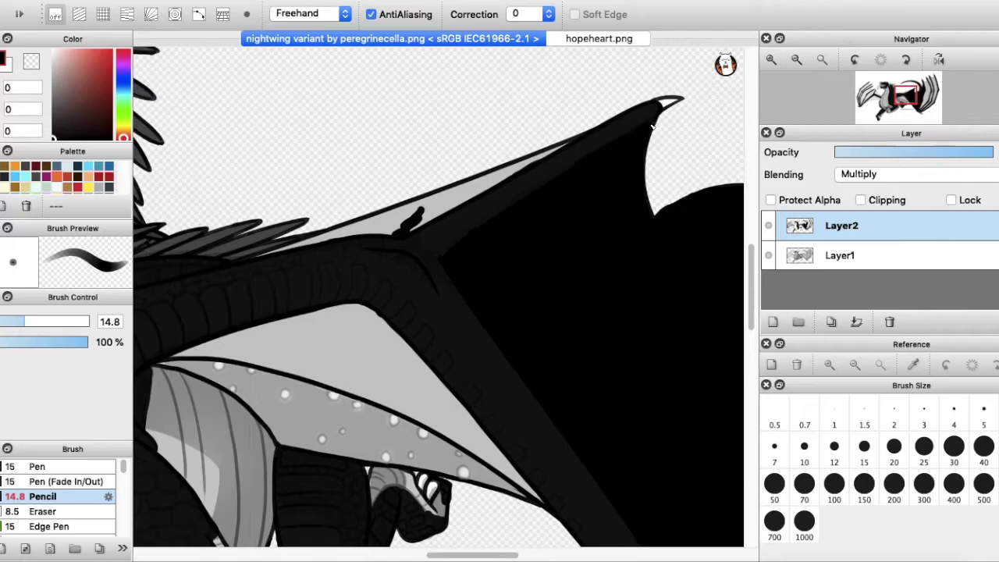
{"action": "left_click_drag", "start_coordinate": [333, 235], "coordinate": [391, 231]}
{"action": "mouse_move", "coordinate": [473, 199]}
{"action": "left_mouse_down"}
{"action": "mouse_move", "coordinate": [429, 200]}
{"action": "mouse_move", "coordinate": [412, 221]}
{"action": "left_mouse_up"}
{"action": "key", "text": "bracketleft"}
{"action": "key", "text": "bracketleft"}
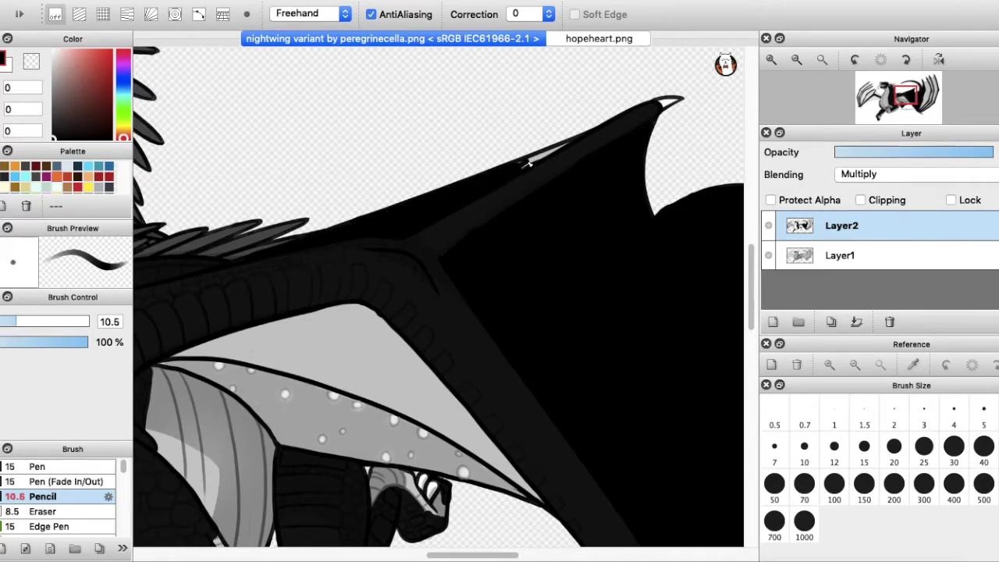
Colour the plain membrane beneath the near wing's arm black with the Pencil at size 25, reducing it to 12.1 for the edges
{"action": "scroll", "coordinate": [741, 333], "scroll_direction": "down", "scroll_amount": 3}
{"action": "left_click", "coordinate": [924, 446]}
{"action": "mouse_move", "coordinate": [425, 301]}
{"action": "left_mouse_down"}
{"action": "mouse_move", "coordinate": [367, 269]}
{"action": "mouse_move", "coordinate": [200, 256]}
{"action": "mouse_move", "coordinate": [394, 209]}
{"action": "mouse_move", "coordinate": [476, 331]}
{"action": "mouse_move", "coordinate": [398, 285]}
{"action": "mouse_move", "coordinate": [277, 245]}
{"action": "mouse_move", "coordinate": [437, 269]}
{"action": "mouse_move", "coordinate": [375, 235]}
{"action": "left_mouse_up"}
{"action": "key", "text": "bracketleft"}
{"action": "key", "text": "bracketleft"}
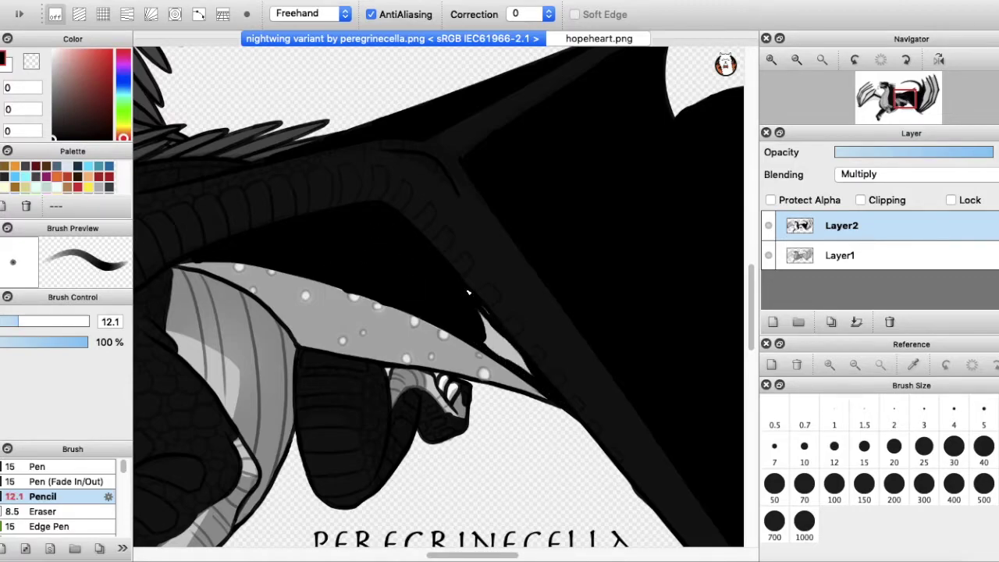
{"action": "key", "text": "bracketright"}
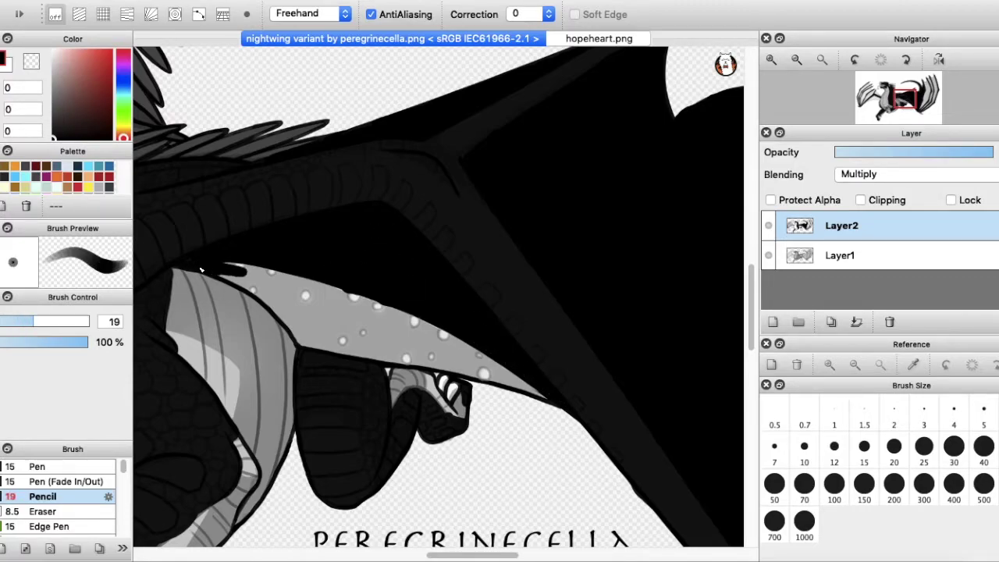
{"action": "mouse_move", "coordinate": [337, 351]}
{"action": "left_mouse_down"}
{"action": "mouse_move", "coordinate": [476, 373]}
{"action": "mouse_move", "coordinate": [347, 347]}
{"action": "mouse_move", "coordinate": [253, 277]}
{"action": "mouse_move", "coordinate": [311, 301]}
{"action": "left_mouse_up"}
{"action": "left_click_drag", "start_coordinate": [373, 307], "coordinate": [344, 331]}
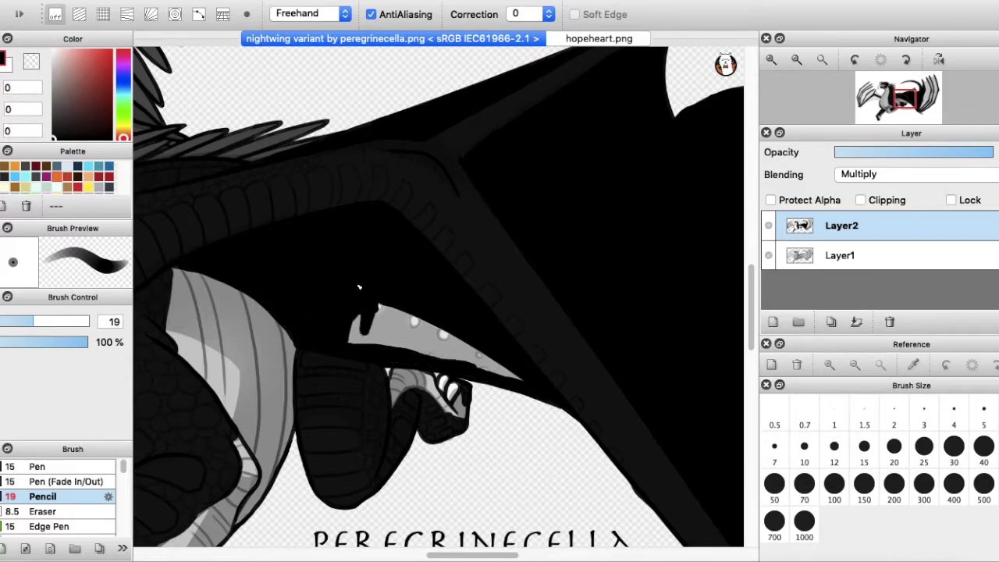
{"action": "key", "text": "super+z"}
{"action": "key", "text": "super+z"}
{"action": "key", "text": "super+z"}
{"action": "left_click", "coordinate": [110, 187]}
{"action": "key", "text": "super+z"}
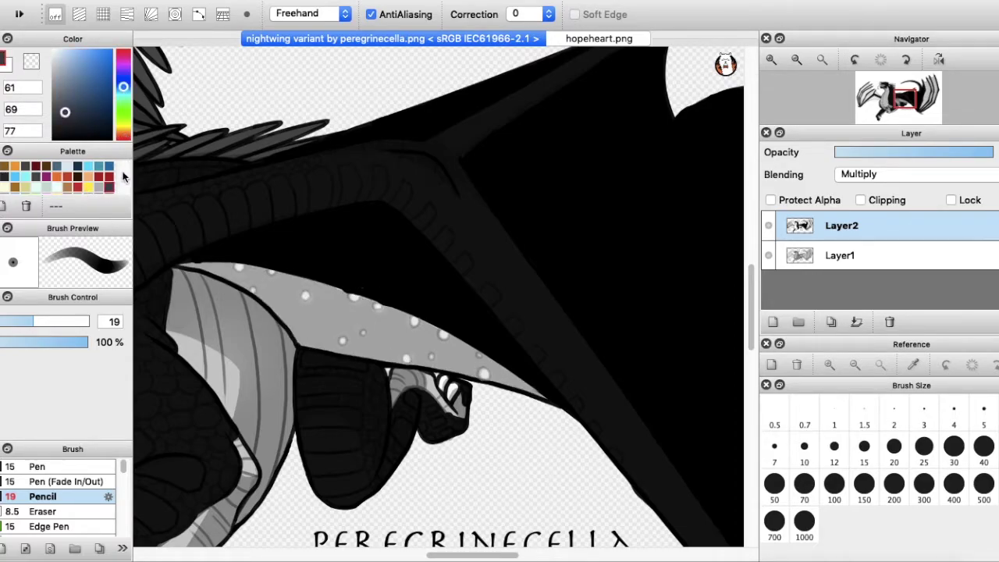
Choose black and paint over the spotted membrane strip beneath the near wing with the Pencil at size 27
{"action": "left_click", "coordinate": [54, 139]}
{"action": "key", "text": "bracketright"}
{"action": "key", "text": "super+z"}
{"action": "left_click", "coordinate": [54, 139]}
{"action": "mouse_move", "coordinate": [232, 275]}
{"action": "left_mouse_down"}
{"action": "mouse_move", "coordinate": [306, 320]}
{"action": "mouse_move", "coordinate": [208, 266]}
{"action": "mouse_move", "coordinate": [306, 309]}
{"action": "left_mouse_up"}
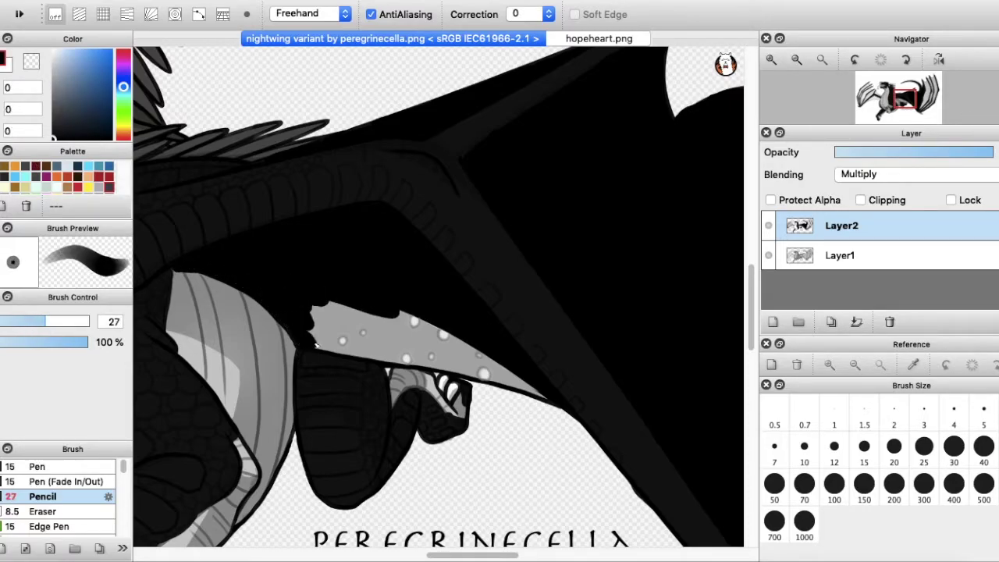
{"action": "mouse_move", "coordinate": [309, 344]}
{"action": "left_mouse_down"}
{"action": "mouse_move", "coordinate": [443, 364]}
{"action": "mouse_move", "coordinate": [515, 389]}
{"action": "left_mouse_up"}
{"action": "mouse_move", "coordinate": [458, 356]}
{"action": "left_mouse_down"}
{"action": "mouse_move", "coordinate": [332, 319]}
{"action": "mouse_move", "coordinate": [470, 349]}
{"action": "left_mouse_up"}
Dot white stars of varying size on the black membrane beside the belly, from Pencil size 27 down to 12.8
{"action": "left_click", "coordinate": [54, 51]}
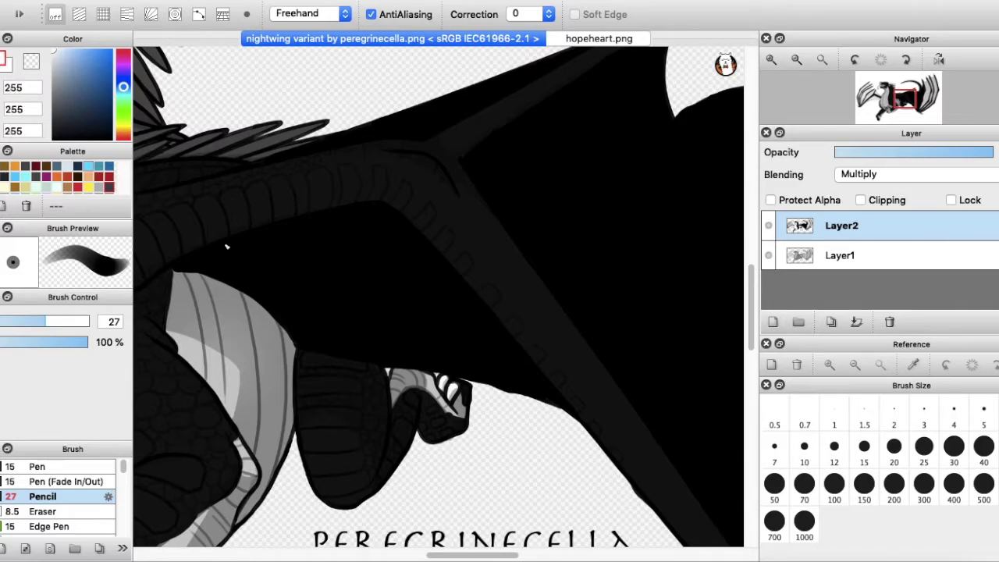
{"action": "left_click", "coordinate": [496, 371]}
{"action": "left_click", "coordinate": [37, 321]}
{"action": "left_click", "coordinate": [322, 334]}
{"action": "left_click", "coordinate": [351, 301]}
{"action": "left_click", "coordinate": [22, 321]}
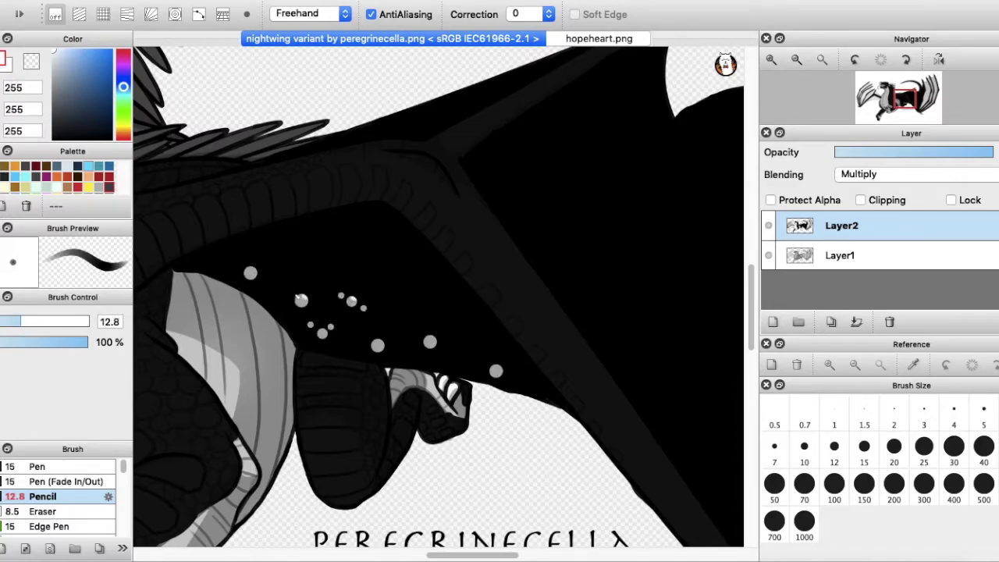
Choose black and paint the lower part of the membrane between the near wing's two innermost finger bones
{"action": "left_click_drag", "start_coordinate": [476, 554], "coordinate": [549, 554]}
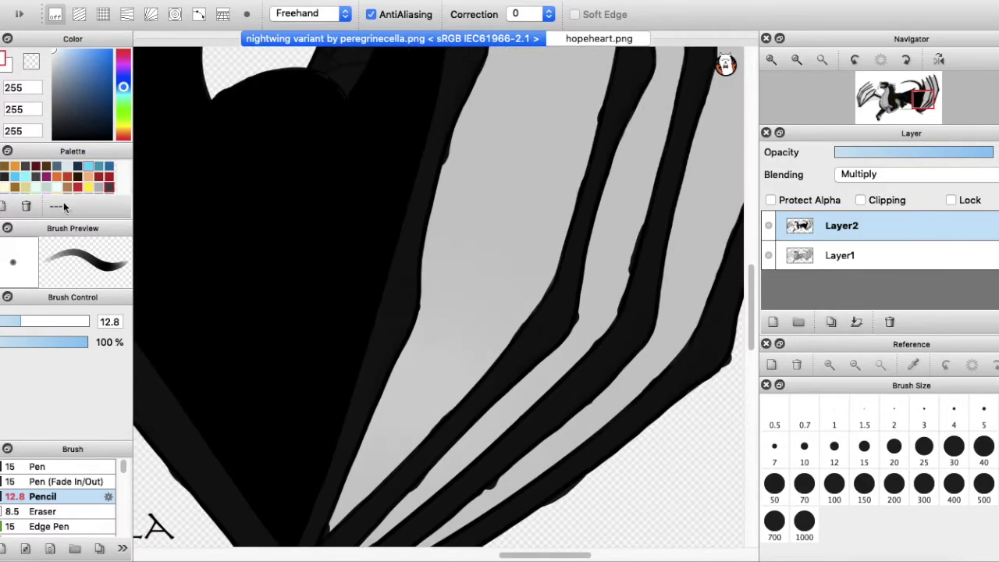
{"action": "left_click", "coordinate": [53, 139]}
{"action": "left_click", "coordinate": [37, 321]}
{"action": "scroll", "coordinate": [396, 390], "scroll_direction": "down", "scroll_amount": 3}
{"action": "left_click_drag", "start_coordinate": [358, 403], "coordinate": [326, 457]}
{"action": "scroll", "coordinate": [383, 394], "scroll_direction": "down", "scroll_amount": 2}
{"action": "mouse_move", "coordinate": [347, 394]}
{"action": "left_mouse_down"}
{"action": "mouse_move", "coordinate": [382, 383]}
{"action": "mouse_move", "coordinate": [394, 331]}
{"action": "mouse_move", "coordinate": [475, 277]}
{"action": "mouse_move", "coordinate": [464, 301]}
{"action": "mouse_move", "coordinate": [433, 273]}
{"action": "mouse_move", "coordinate": [454, 234]}
{"action": "mouse_move", "coordinate": [398, 388]}
{"action": "mouse_move", "coordinate": [488, 359]}
{"action": "mouse_move", "coordinate": [531, 301]}
{"action": "mouse_move", "coordinate": [560, 227]}
{"action": "left_mouse_up"}
Colour the upper parts of the near wing's finger membranes black with the Pencil at size 47
{"action": "left_click", "coordinate": [65, 321]}
{"action": "scroll", "coordinate": [492, 273], "scroll_direction": "up", "scroll_amount": 5}
{"action": "left_click_drag", "start_coordinate": [753, 299], "coordinate": [753, 266]}
{"action": "mouse_move", "coordinate": [462, 329]}
{"action": "left_mouse_down"}
{"action": "mouse_move", "coordinate": [473, 307]}
{"action": "mouse_move", "coordinate": [555, 387]}
{"action": "mouse_move", "coordinate": [497, 230]}
{"action": "mouse_move", "coordinate": [579, 365]}
{"action": "left_mouse_up"}
{"action": "left_click_drag", "start_coordinate": [751, 299], "coordinate": [751, 274]}
{"action": "mouse_move", "coordinate": [488, 300]}
{"action": "left_mouse_down"}
{"action": "mouse_move", "coordinate": [489, 313]}
{"action": "mouse_move", "coordinate": [470, 258]}
{"action": "mouse_move", "coordinate": [593, 407]}
{"action": "mouse_move", "coordinate": [586, 294]}
{"action": "mouse_move", "coordinate": [539, 187]}
{"action": "mouse_move", "coordinate": [449, 195]}
{"action": "mouse_move", "coordinate": [507, 171]}
{"action": "mouse_move", "coordinate": [638, 259]}
{"action": "mouse_move", "coordinate": [651, 288]}
{"action": "left_mouse_up"}
{"action": "scroll", "coordinate": [660, 241], "scroll_direction": "right", "scroll_amount": 3}
{"action": "mouse_move", "coordinate": [546, 171]}
{"action": "left_mouse_down"}
{"action": "mouse_move", "coordinate": [515, 93]}
{"action": "mouse_move", "coordinate": [600, 117]}
{"action": "mouse_move", "coordinate": [551, 184]}
{"action": "mouse_move", "coordinate": [640, 231]}
{"action": "mouse_move", "coordinate": [655, 320]}
{"action": "left_mouse_up"}
Extend the black down the near wing's finger membranes towards the wrist with the Pencil at size 47
{"action": "scroll", "coordinate": [551, 216], "scroll_direction": "down", "scroll_amount": 4}
{"action": "mouse_move", "coordinate": [551, 216]}
{"action": "left_mouse_down"}
{"action": "mouse_move", "coordinate": [532, 233]}
{"action": "mouse_move", "coordinate": [541, 309]}
{"action": "mouse_move", "coordinate": [548, 294]}
{"action": "mouse_move", "coordinate": [499, 390]}
{"action": "left_mouse_up"}
{"action": "mouse_move", "coordinate": [577, 180]}
{"action": "left_mouse_down"}
{"action": "mouse_move", "coordinate": [616, 296]}
{"action": "mouse_move", "coordinate": [648, 241]}
{"action": "mouse_move", "coordinate": [653, 305]}
{"action": "mouse_move", "coordinate": [640, 166]}
{"action": "mouse_move", "coordinate": [629, 252]}
{"action": "mouse_move", "coordinate": [585, 282]}
{"action": "mouse_move", "coordinate": [612, 383]}
{"action": "mouse_move", "coordinate": [550, 409]}
{"action": "left_mouse_up"}
{"action": "scroll", "coordinate": [708, 270], "scroll_direction": "down", "scroll_amount": 5}
{"action": "scroll", "coordinate": [550, 410], "scroll_direction": "down", "scroll_amount": 5}
{"action": "mouse_move", "coordinate": [542, 87]}
{"action": "left_mouse_down"}
{"action": "mouse_move", "coordinate": [482, 209]}
{"action": "mouse_move", "coordinate": [515, 201]}
{"action": "mouse_move", "coordinate": [454, 331]}
{"action": "left_mouse_up"}
{"action": "mouse_move", "coordinate": [544, 283]}
{"action": "left_mouse_down"}
{"action": "mouse_move", "coordinate": [562, 296]}
{"action": "mouse_move", "coordinate": [552, 332]}
{"action": "left_mouse_up"}
{"action": "left_click_drag", "start_coordinate": [750, 319], "coordinate": [750, 323]}
{"action": "scroll", "coordinate": [750, 323], "scroll_direction": "down", "scroll_amount": 2}
{"action": "mouse_move", "coordinate": [445, 234]}
{"action": "left_mouse_down"}
{"action": "mouse_move", "coordinate": [383, 285]}
{"action": "mouse_move", "coordinate": [341, 356]}
{"action": "mouse_move", "coordinate": [284, 398]}
{"action": "left_mouse_up"}
{"action": "mouse_move", "coordinate": [548, 233]}
{"action": "left_mouse_down"}
{"action": "mouse_move", "coordinate": [553, 241]}
{"action": "mouse_move", "coordinate": [501, 273]}
{"action": "mouse_move", "coordinate": [376, 388]}
{"action": "left_mouse_up"}
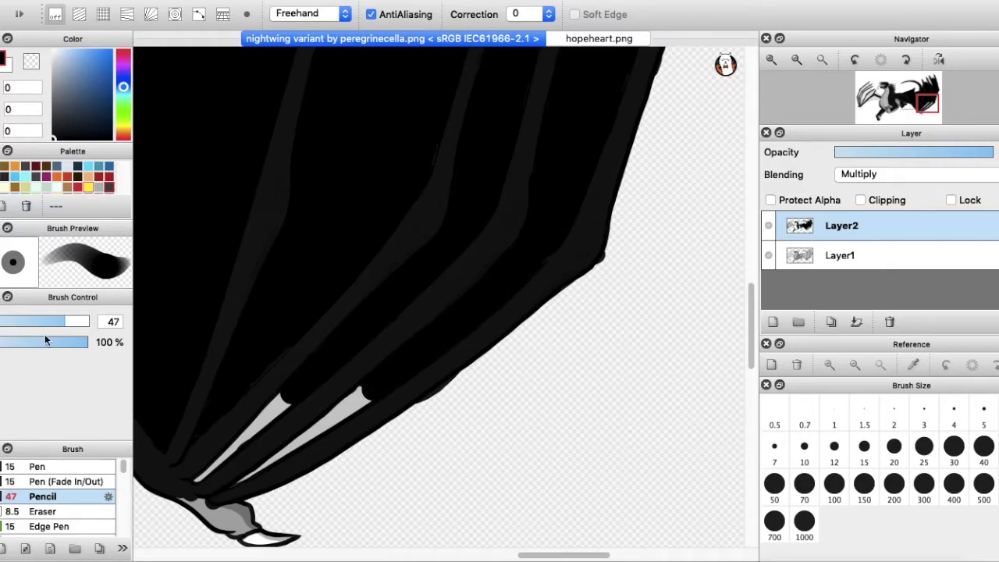
Fill the narrow membrane wedges near the near wing's wrist black, reducing the Pencil to size 16
{"action": "left_click", "coordinate": [42, 321]}
{"action": "left_click_drag", "start_coordinate": [287, 398], "coordinate": [283, 411]}
{"action": "mouse_move", "coordinate": [361, 394]}
{"action": "left_mouse_down"}
{"action": "mouse_move", "coordinate": [326, 414]}
{"action": "mouse_move", "coordinate": [342, 388]}
{"action": "mouse_move", "coordinate": [323, 430]}
{"action": "mouse_move", "coordinate": [348, 415]}
{"action": "left_mouse_up"}
{"action": "key", "text": "super+z"}
{"action": "key", "text": "super+z"}
{"action": "key", "text": "bracketleft"}
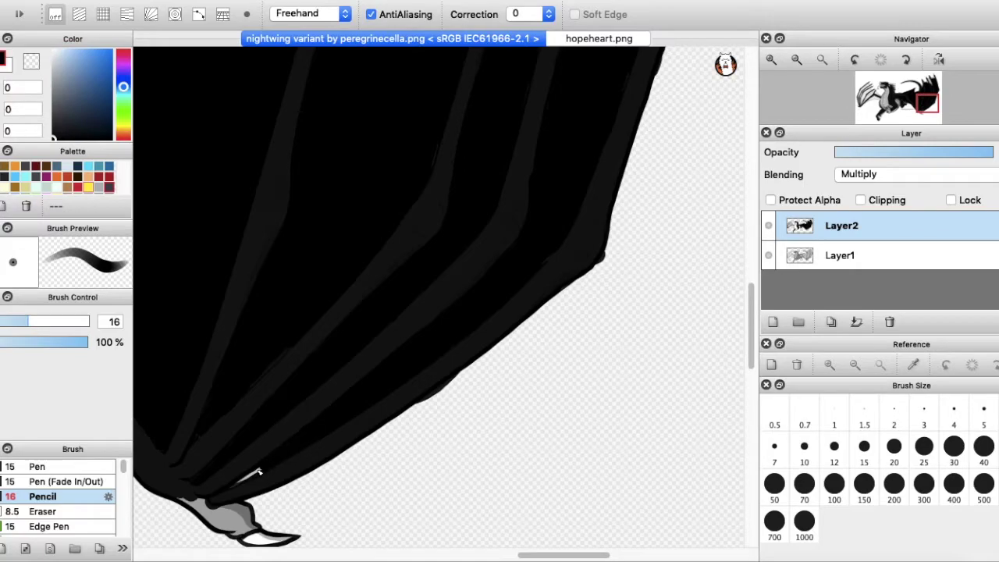
Sample the dark grey 27, 27, 27 from hopeheart.png and return to the nightwing drawing with the brush active
{"action": "key", "text": "i"}
{"action": "left_click", "coordinate": [335, 413]}
{"action": "left_click", "coordinate": [594, 39]}
{"action": "left_click", "coordinate": [502, 274]}
{"action": "left_click", "coordinate": [502, 274]}
{"action": "left_click", "coordinate": [417, 38]}
{"action": "key", "text": "b"}
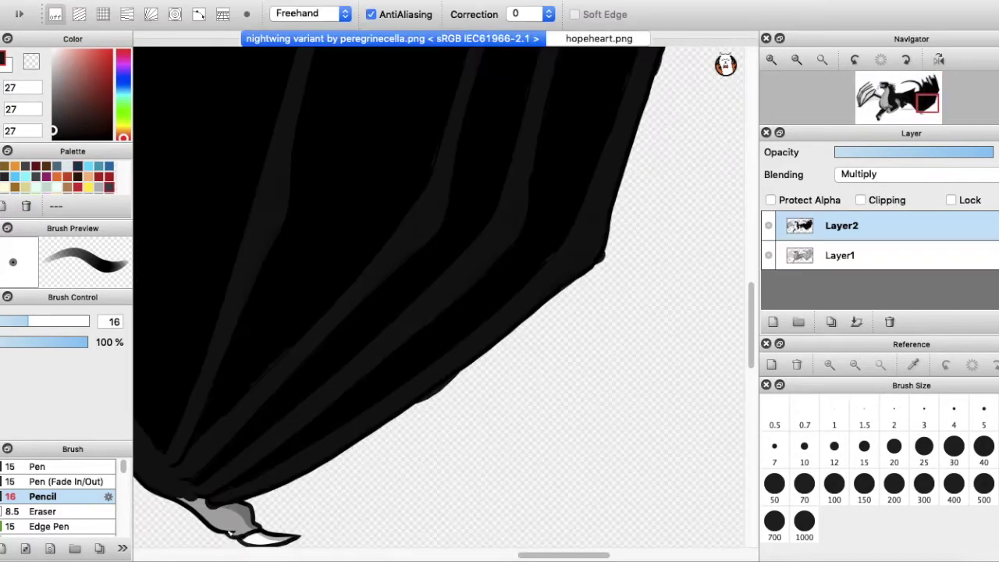
Choose black and paint the lower parts of the far wing's two innermost finger membranes with the Pencil at size 36
{"action": "left_click_drag", "start_coordinate": [538, 554], "coordinate": [288, 551]}
{"action": "left_click_drag", "start_coordinate": [752, 311], "coordinate": [752, 291]}
{"action": "left_click", "coordinate": [36, 177]}
{"action": "left_click_drag", "start_coordinate": [338, 233], "coordinate": [324, 268]}
{"action": "key", "text": "bracketright"}
{"action": "key", "text": "bracketright"}
{"action": "key", "text": "bracketright"}
{"action": "mouse_move", "coordinate": [332, 209]}
{"action": "left_mouse_down"}
{"action": "mouse_move", "coordinate": [340, 230]}
{"action": "mouse_move", "coordinate": [351, 154]}
{"action": "left_mouse_up"}
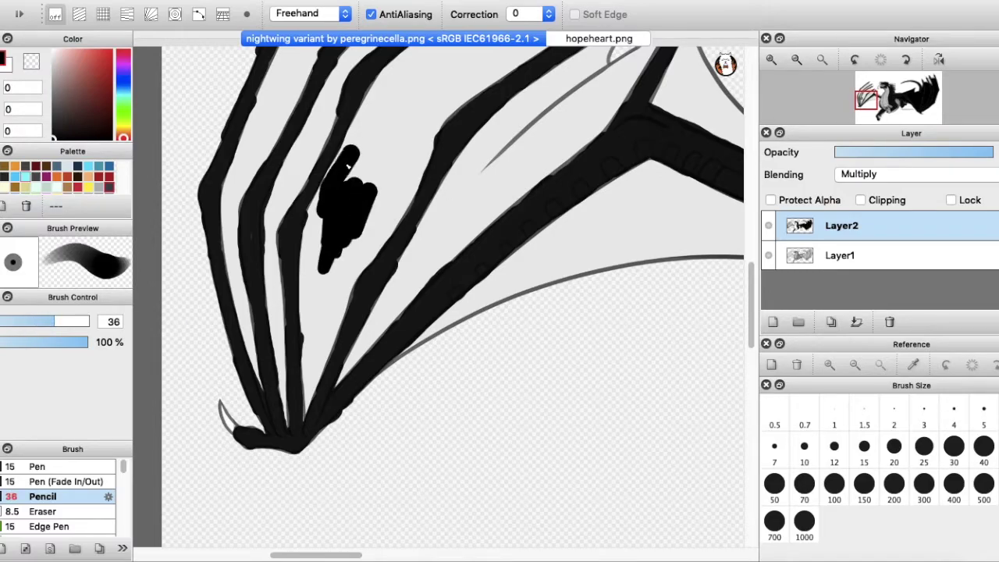
{"action": "mouse_move", "coordinate": [313, 217]}
{"action": "left_mouse_down"}
{"action": "mouse_move", "coordinate": [314, 270]}
{"action": "mouse_move", "coordinate": [349, 268]}
{"action": "mouse_move", "coordinate": [316, 353]}
{"action": "mouse_move", "coordinate": [333, 341]}
{"action": "mouse_move", "coordinate": [387, 230]}
{"action": "mouse_move", "coordinate": [425, 238]}
{"action": "mouse_move", "coordinate": [439, 204]}
{"action": "mouse_move", "coordinate": [509, 144]}
{"action": "mouse_move", "coordinate": [600, 119]}
{"action": "mouse_move", "coordinate": [525, 175]}
{"action": "left_mouse_up"}
Colour the upper parts of the far wing's outer finger membranes black with the Pencil at size 36
{"action": "scroll", "coordinate": [238, 181], "scroll_direction": "up", "scroll_amount": 5}
{"action": "mouse_move", "coordinate": [321, 184]}
{"action": "left_mouse_down"}
{"action": "mouse_move", "coordinate": [294, 297]}
{"action": "mouse_move", "coordinate": [231, 370]}
{"action": "mouse_move", "coordinate": [285, 243]}
{"action": "left_mouse_up"}
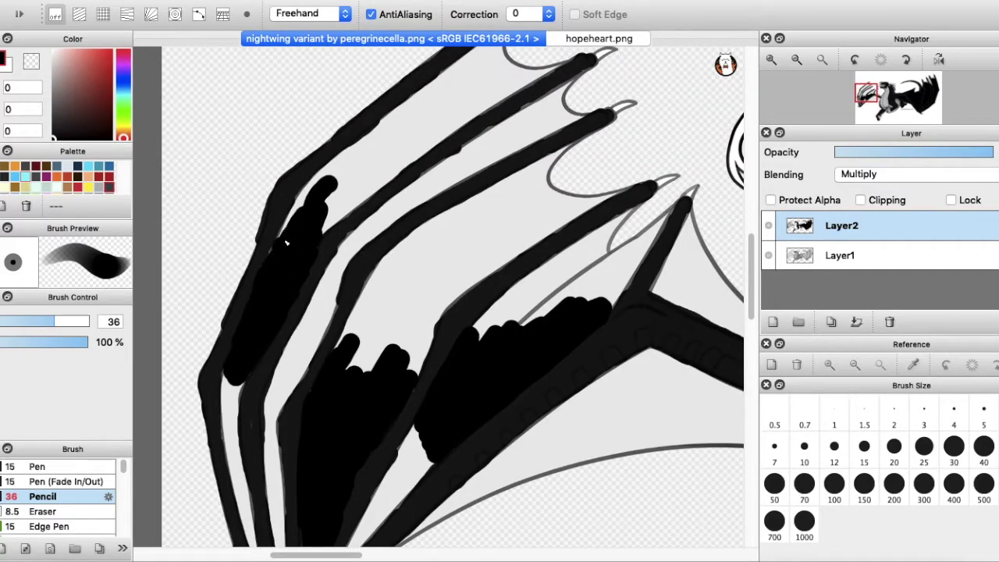
{"action": "mouse_move", "coordinate": [305, 202]}
{"action": "left_mouse_down"}
{"action": "mouse_move", "coordinate": [398, 117]}
{"action": "mouse_move", "coordinate": [343, 215]}
{"action": "mouse_move", "coordinate": [390, 139]}
{"action": "left_mouse_up"}
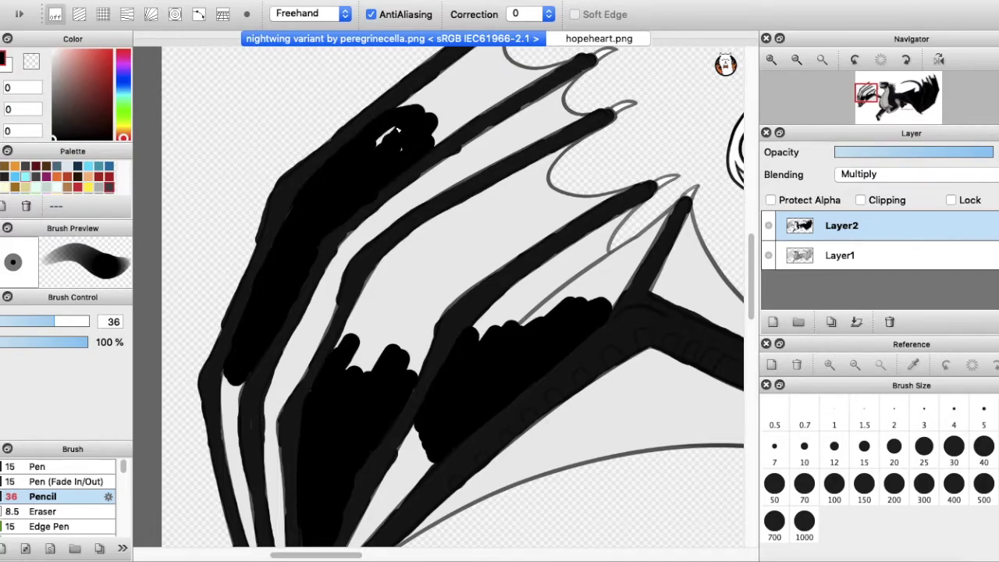
{"action": "mouse_move", "coordinate": [349, 336]}
{"action": "left_mouse_down"}
{"action": "mouse_move", "coordinate": [425, 328]}
{"action": "mouse_move", "coordinate": [398, 242]}
{"action": "mouse_move", "coordinate": [578, 195]}
{"action": "mouse_move", "coordinate": [436, 313]}
{"action": "mouse_move", "coordinate": [374, 269]}
{"action": "mouse_move", "coordinate": [515, 226]}
{"action": "left_mouse_up"}
{"action": "mouse_move", "coordinate": [444, 172]}
{"action": "left_mouse_down"}
{"action": "mouse_move", "coordinate": [500, 153]}
{"action": "mouse_move", "coordinate": [382, 222]}
{"action": "mouse_move", "coordinate": [336, 265]}
{"action": "mouse_move", "coordinate": [316, 320]}
{"action": "mouse_move", "coordinate": [324, 329]}
{"action": "mouse_move", "coordinate": [273, 406]}
{"action": "mouse_move", "coordinate": [289, 417]}
{"action": "left_mouse_up"}
Extend the black down between the far wing's outer finger bones and across the innermost membrane up to the thumb
{"action": "scroll", "coordinate": [289, 418], "scroll_direction": "down", "scroll_amount": 5}
{"action": "mouse_move", "coordinate": [234, 273]}
{"action": "left_mouse_down"}
{"action": "mouse_move", "coordinate": [227, 318]}
{"action": "mouse_move", "coordinate": [240, 373]}
{"action": "left_mouse_up"}
{"action": "left_click_drag", "start_coordinate": [272, 321], "coordinate": [270, 394]}
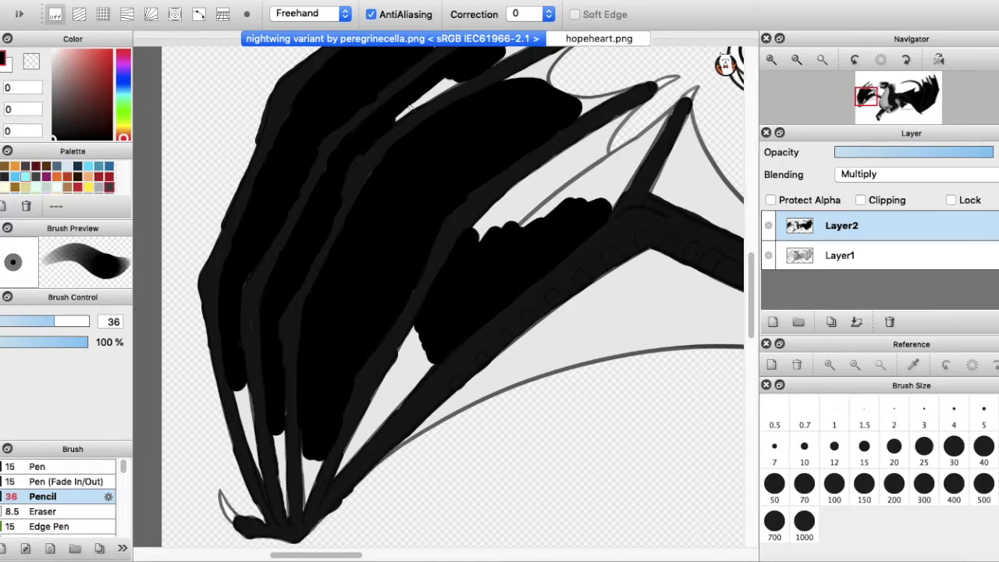
{"action": "mouse_move", "coordinate": [485, 229]}
{"action": "left_mouse_down"}
{"action": "mouse_move", "coordinate": [574, 161]}
{"action": "mouse_move", "coordinate": [612, 192]}
{"action": "left_mouse_up"}
{"action": "left_click_drag", "start_coordinate": [595, 153], "coordinate": [560, 156]}
Fill the scalloped membrane edges between the far wing's fingertips black with the Pencil at size 18
{"action": "key", "text": "bracketleft"}
{"action": "key", "text": "bracketleft"}
{"action": "key", "text": "bracketleft"}
{"action": "key", "text": "bracketleft"}
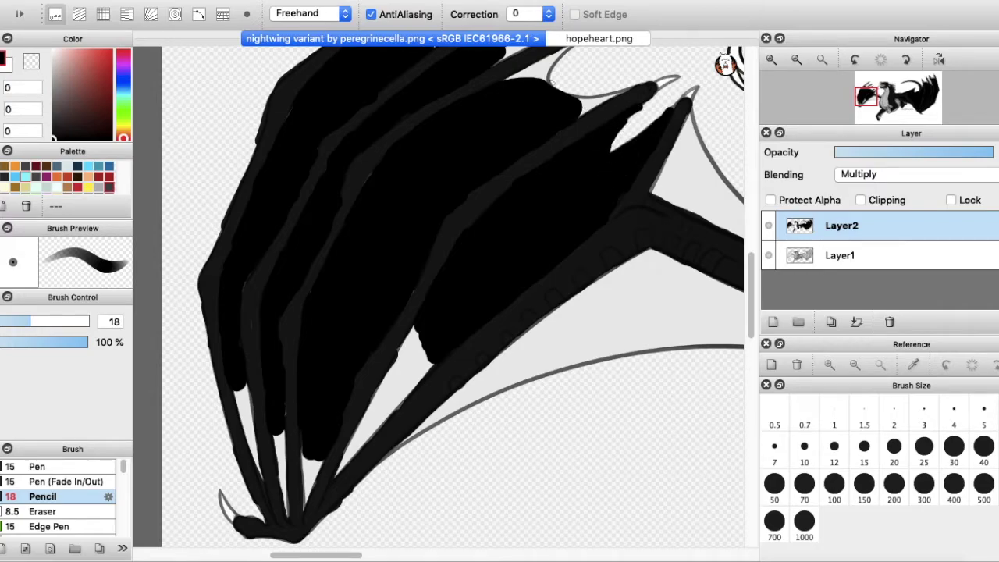
{"action": "scroll", "coordinate": [550, 78], "scroll_direction": "up", "scroll_amount": 3}
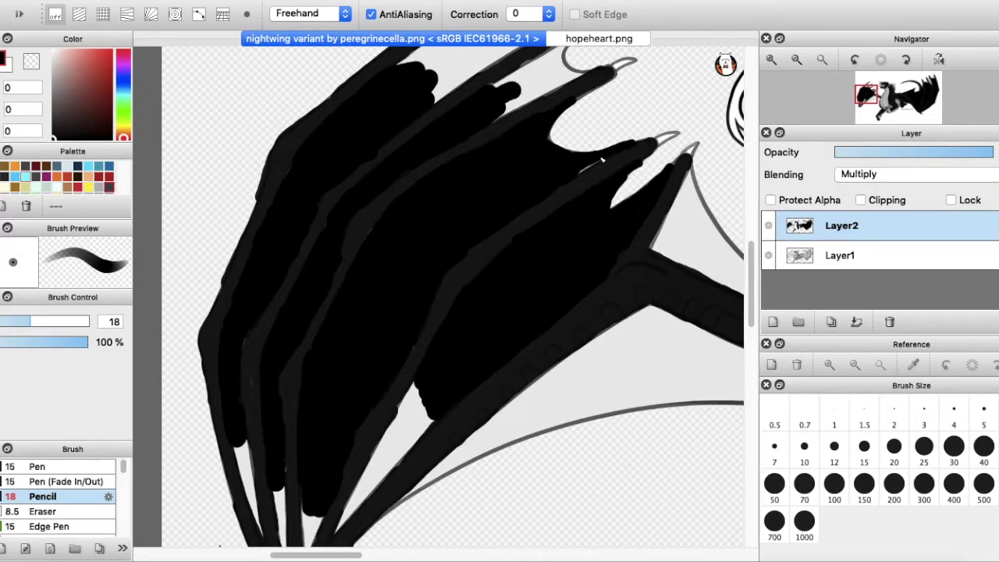
{"action": "scroll", "coordinate": [405, 161], "scroll_direction": "up", "scroll_amount": 4}
{"action": "mouse_move", "coordinate": [563, 114]}
{"action": "left_mouse_down"}
{"action": "mouse_move", "coordinate": [440, 180]}
{"action": "mouse_move", "coordinate": [484, 86]}
{"action": "mouse_move", "coordinate": [444, 144]}
{"action": "mouse_move", "coordinate": [469, 132]}
{"action": "left_mouse_up"}
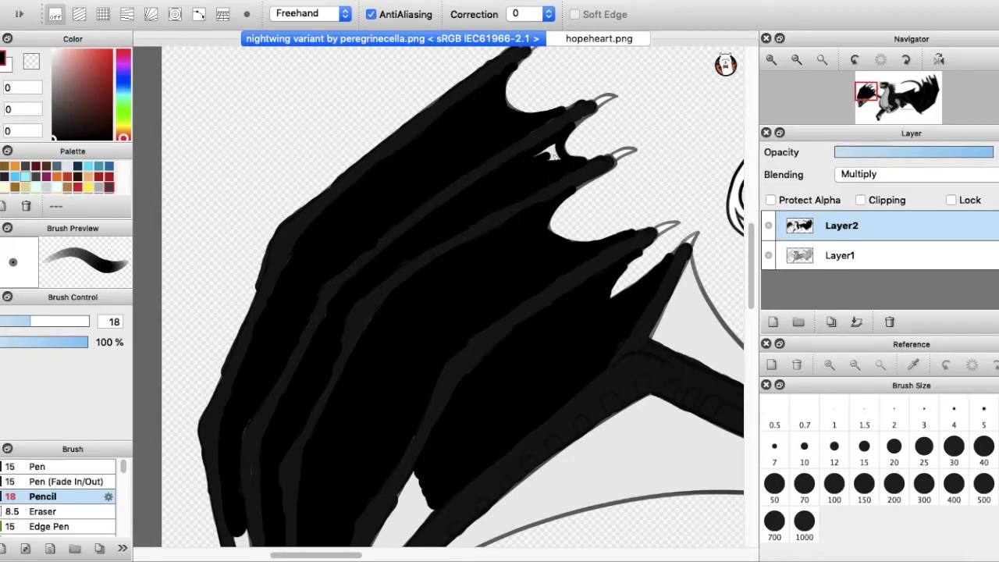
Fill the narrow membrane wedges above the far wing's wrist black, reducing the Pencil to size 13.2
{"action": "scroll", "coordinate": [525, 125], "scroll_direction": "down", "scroll_amount": 9}
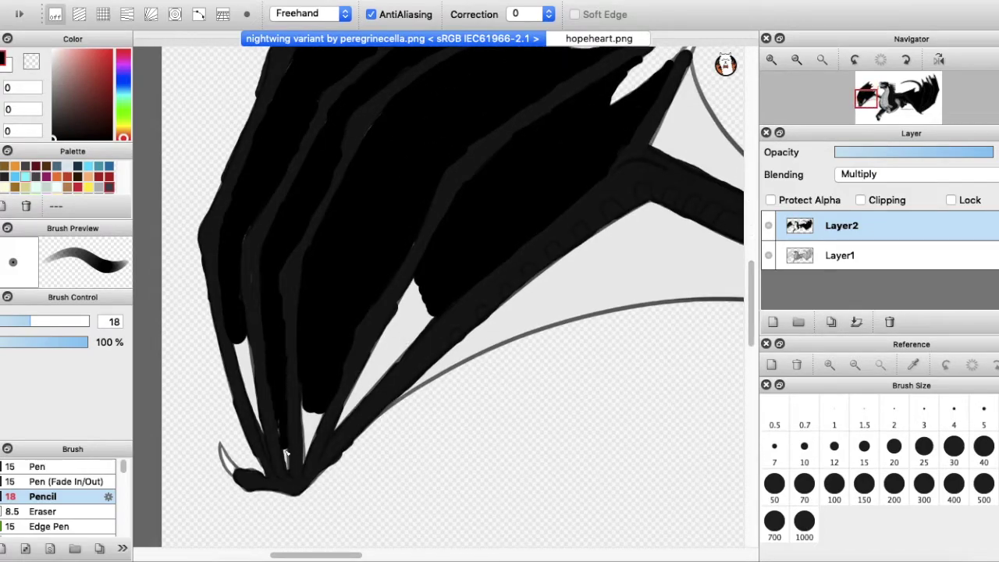
{"action": "left_click_drag", "start_coordinate": [238, 349], "coordinate": [248, 387]}
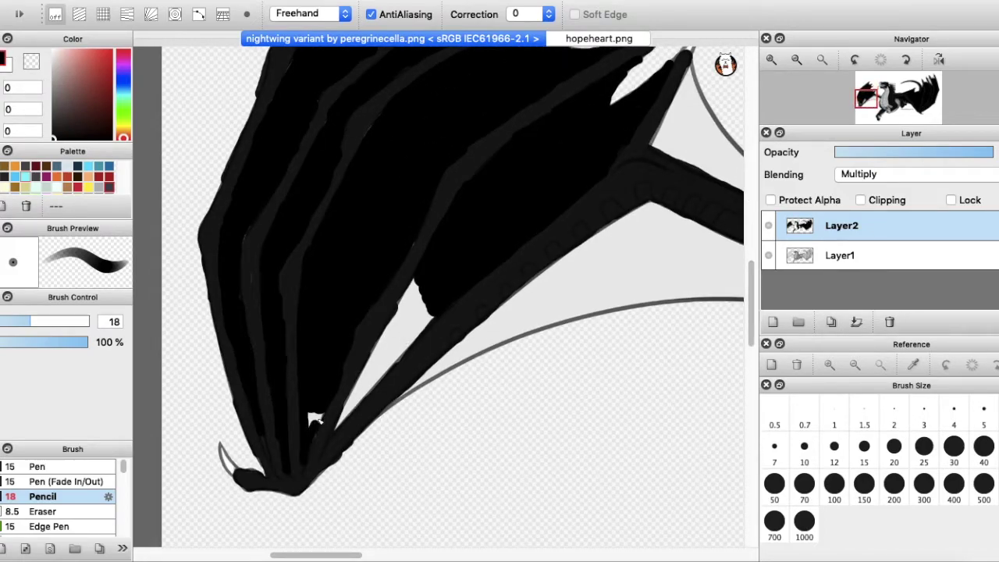
{"action": "left_click", "coordinate": [41, 321]}
{"action": "mouse_move", "coordinate": [412, 285]}
{"action": "left_mouse_down"}
{"action": "mouse_move", "coordinate": [364, 383]}
{"action": "mouse_move", "coordinate": [417, 303]}
{"action": "left_mouse_up"}
{"action": "left_click", "coordinate": [21, 321]}
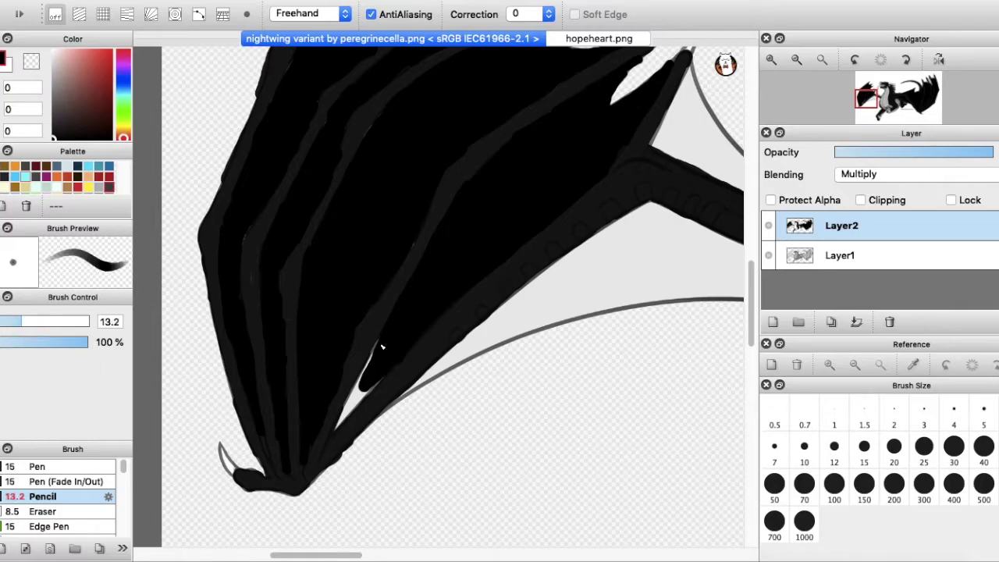
Sample the dark grey 27, 27, 27 from hopeheart.png and set the Pencil to size 22 on the nightwing drawing
{"action": "left_click", "coordinate": [573, 38]}
{"action": "key", "text": "i"}
{"action": "left_click", "coordinate": [484, 141]}
{"action": "left_click", "coordinate": [499, 38]}
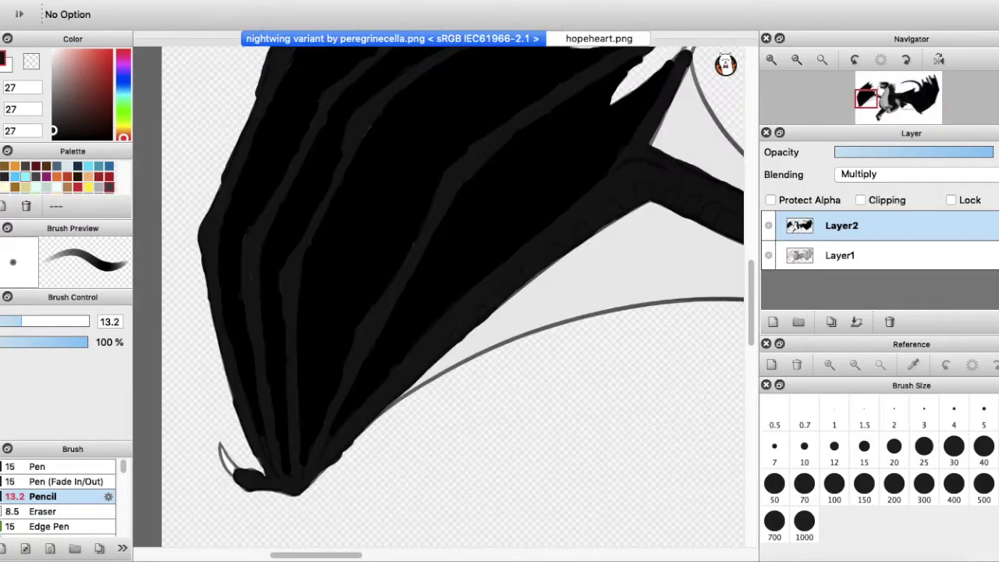
{"action": "key", "text": "b"}
{"action": "left_click", "coordinate": [39, 322]}
{"action": "mouse_move", "coordinate": [455, 362]}
{"action": "left_mouse_down"}
{"action": "mouse_move", "coordinate": [479, 342]}
{"action": "mouse_move", "coordinate": [450, 364]}
{"action": "left_mouse_up"}
{"action": "key", "text": "super+z"}
{"action": "left_click_drag", "start_coordinate": [454, 360], "coordinate": [652, 303]}
{"action": "key", "text": "super+z"}
Paint the far wing's trailing membrane beneath the arm black up to the body with the Pencil at size 22
{"action": "mouse_move", "coordinate": [475, 353]}
{"action": "left_mouse_down"}
{"action": "mouse_move", "coordinate": [634, 302]}
{"action": "mouse_move", "coordinate": [735, 294]}
{"action": "left_mouse_up"}
{"action": "left_click_drag", "start_coordinate": [359, 555], "coordinate": [414, 555]}
{"action": "mouse_move", "coordinate": [428, 295]}
{"action": "left_mouse_down"}
{"action": "mouse_move", "coordinate": [492, 284]}
{"action": "mouse_move", "coordinate": [333, 205]}
{"action": "mouse_move", "coordinate": [240, 317]}
{"action": "left_mouse_up"}
{"action": "scroll", "coordinate": [241, 317], "scroll_direction": "left", "scroll_amount": 8}
{"action": "mouse_move", "coordinate": [511, 312]}
{"action": "left_mouse_down"}
{"action": "mouse_move", "coordinate": [464, 332]}
{"action": "mouse_move", "coordinate": [499, 281]}
{"action": "mouse_move", "coordinate": [593, 261]}
{"action": "mouse_move", "coordinate": [476, 316]}
{"action": "mouse_move", "coordinate": [577, 238]}
{"action": "mouse_move", "coordinate": [549, 269]}
{"action": "left_mouse_up"}
{"action": "scroll", "coordinate": [619, 287], "scroll_direction": "right", "scroll_amount": 8}
{"action": "mouse_move", "coordinate": [439, 292]}
{"action": "left_mouse_down"}
{"action": "mouse_move", "coordinate": [491, 286]}
{"action": "mouse_move", "coordinate": [396, 275]}
{"action": "mouse_move", "coordinate": [378, 231]}
{"action": "mouse_move", "coordinate": [382, 239]}
{"action": "left_mouse_up"}
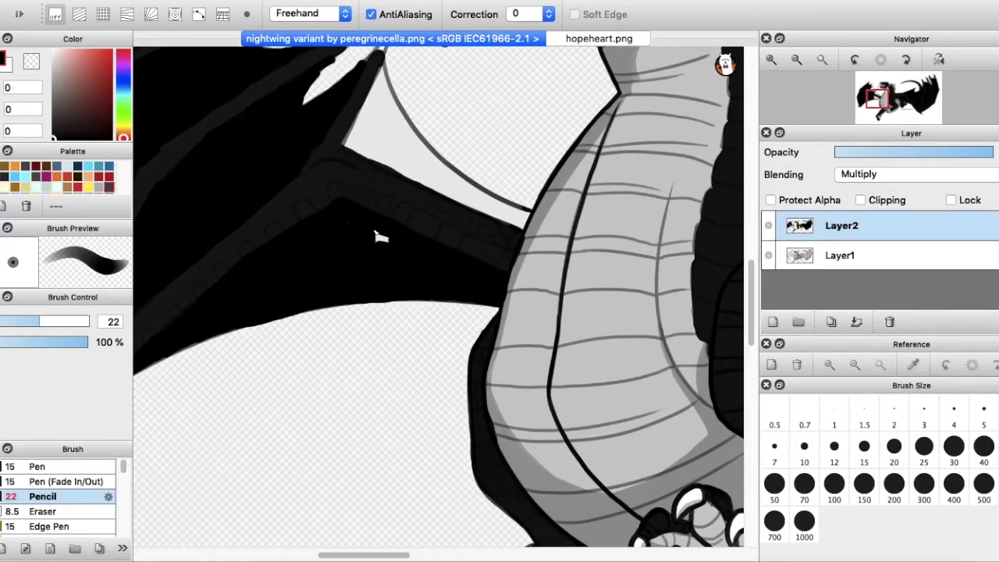
Colour the far wing's small leading membrane between the thumb and the body black
{"action": "scroll", "coordinate": [382, 238], "scroll_direction": "left", "scroll_amount": 8}
{"action": "left_click_drag", "start_coordinate": [75, 323], "coordinate": [22, 322]}
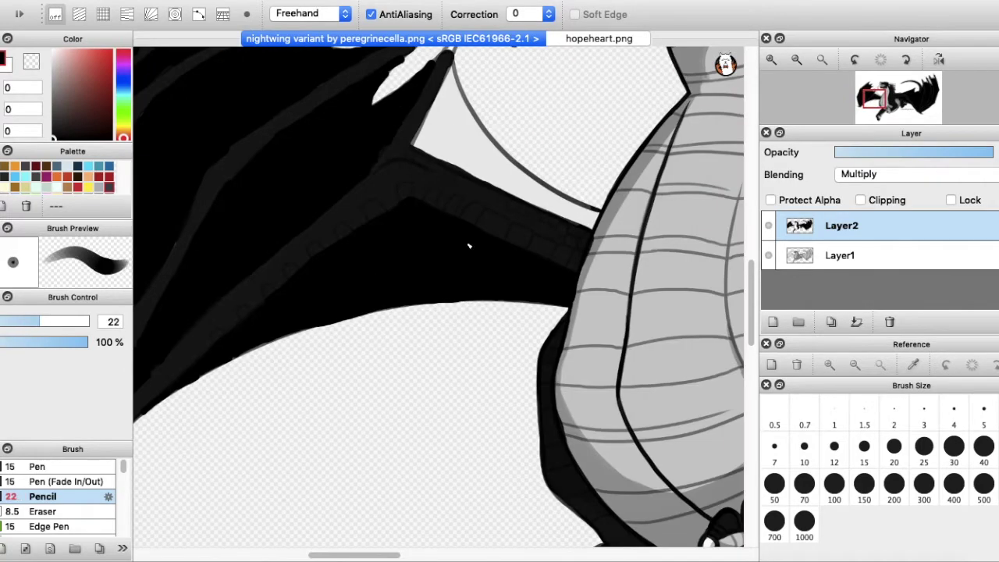
{"action": "mouse_move", "coordinate": [438, 109]}
{"action": "left_mouse_down"}
{"action": "mouse_move", "coordinate": [501, 188]}
{"action": "mouse_move", "coordinate": [593, 222]}
{"action": "mouse_move", "coordinate": [464, 106]}
{"action": "mouse_move", "coordinate": [500, 180]}
{"action": "mouse_move", "coordinate": [485, 148]}
{"action": "left_mouse_up"}
Fill the unpainted membrane edges between the near wing's fingertips black, starting with the Pencil at size 22
{"action": "left_click_drag", "start_coordinate": [390, 555], "coordinate": [599, 556]}
{"action": "scroll", "coordinate": [512, 555], "scroll_direction": "up", "scroll_amount": 5}
{"action": "left_click_drag", "start_coordinate": [752, 246], "coordinate": [752, 231]}
{"action": "mouse_move", "coordinate": [509, 197]}
{"action": "left_mouse_down"}
{"action": "mouse_move", "coordinate": [569, 288]}
{"action": "mouse_move", "coordinate": [500, 212]}
{"action": "mouse_move", "coordinate": [486, 127]}
{"action": "left_mouse_up"}
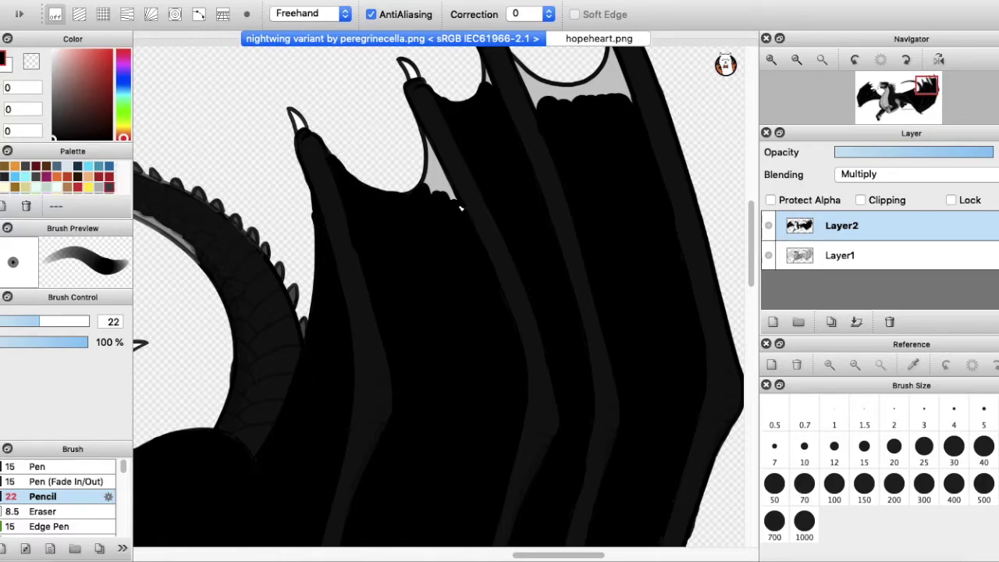
{"action": "left_click_drag", "start_coordinate": [536, 102], "coordinate": [624, 95]}
{"action": "scroll", "coordinate": [593, 118], "scroll_direction": "up", "scroll_amount": 3}
{"action": "mouse_move", "coordinate": [543, 158]}
{"action": "left_mouse_down"}
{"action": "mouse_move", "coordinate": [593, 159]}
{"action": "mouse_move", "coordinate": [611, 143]}
{"action": "left_mouse_up"}
{"action": "key", "text": "bracketleft"}
Sample the light grey 205, 205, 205 from the chest in hopeheart.png and return to the nightwing drawing's head with the brush active
{"action": "left_click_drag", "start_coordinate": [751, 248], "coordinate": [753, 322]}
{"action": "left_click_drag", "start_coordinate": [565, 554], "coordinate": [393, 555]}
{"action": "left_click_drag", "start_coordinate": [751, 312], "coordinate": [752, 252]}
{"action": "left_click", "coordinate": [593, 39]}
{"action": "left_click", "coordinate": [504, 39]}
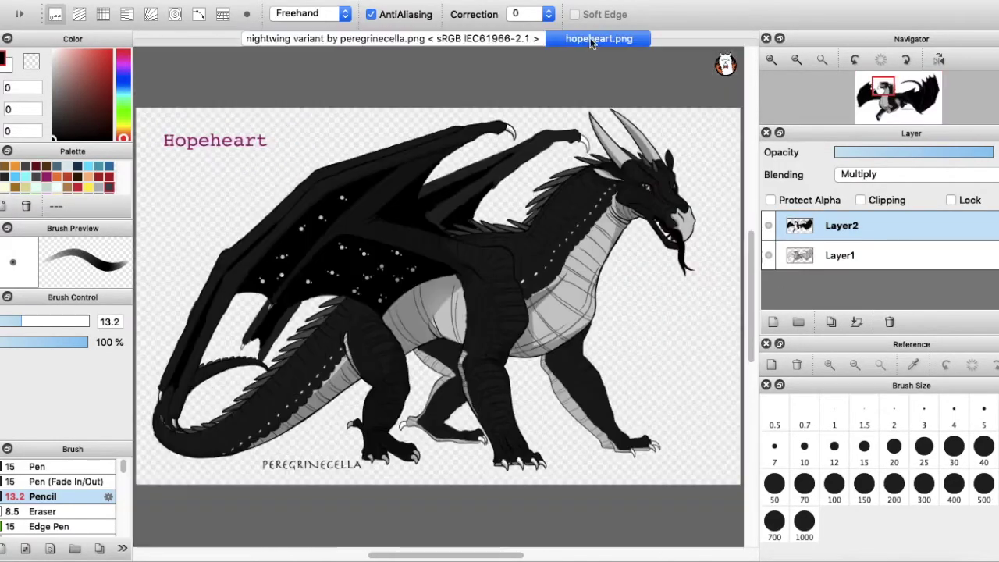
{"action": "left_click", "coordinate": [591, 40]}
{"action": "key", "text": "i"}
{"action": "left_click", "coordinate": [557, 272]}
{"action": "left_click", "coordinate": [401, 39]}
{"action": "key", "text": "b"}
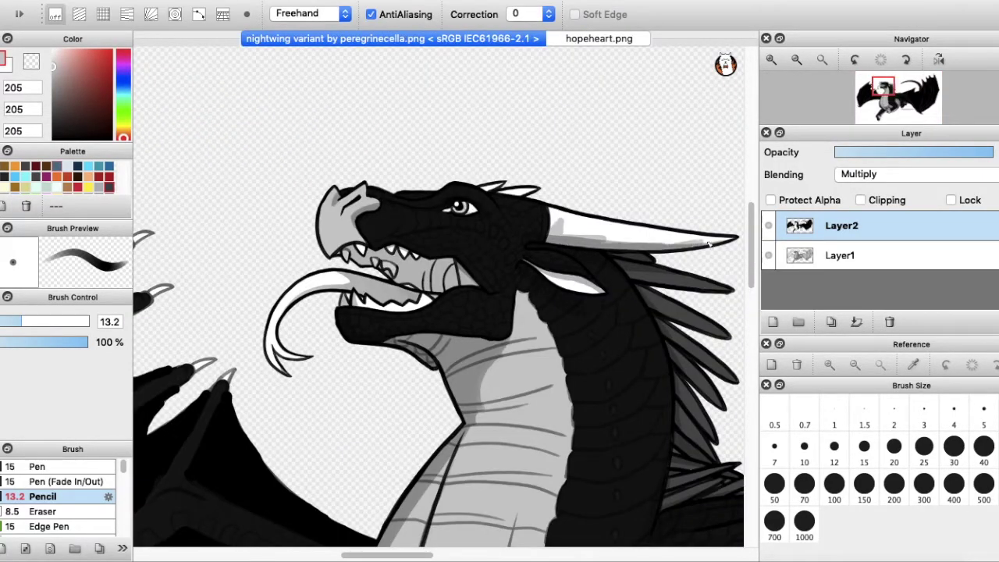
Undo the last two strokes and paint the horn light grey with the Pencil at size 13.2
{"action": "key", "text": "super+z"}
{"action": "key", "text": "super+z"}
{"action": "left_click_drag", "start_coordinate": [732, 238], "coordinate": [681, 248]}
{"action": "mouse_move", "coordinate": [614, 229]}
{"action": "left_mouse_down"}
{"action": "mouse_move", "coordinate": [576, 240]}
{"action": "mouse_move", "coordinate": [556, 218]}
{"action": "mouse_move", "coordinate": [579, 233]}
{"action": "left_mouse_up"}
Sample the dark grey 78, 78, 78 from hopeheart.png and colour the two small spikes behind the dragon's brow
{"action": "left_click", "coordinate": [38, 322]}
{"action": "left_click", "coordinate": [599, 39]}
{"action": "key", "text": "i"}
{"action": "left_click", "coordinate": [581, 117]}
{"action": "left_click", "coordinate": [414, 39]}
{"action": "key", "text": "b"}
{"action": "left_click", "coordinate": [28, 322]}
{"action": "left_click_drag", "start_coordinate": [521, 190], "coordinate": [527, 192]}
{"action": "left_click", "coordinate": [21, 325]}
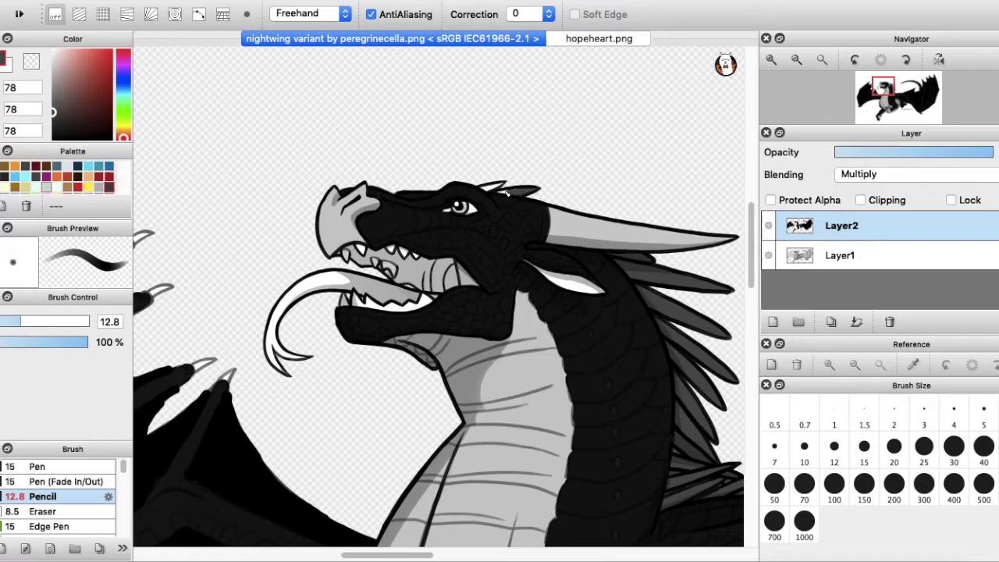
{"action": "key", "text": "ctrl+z"}
{"action": "left_click", "coordinate": [14, 322]}
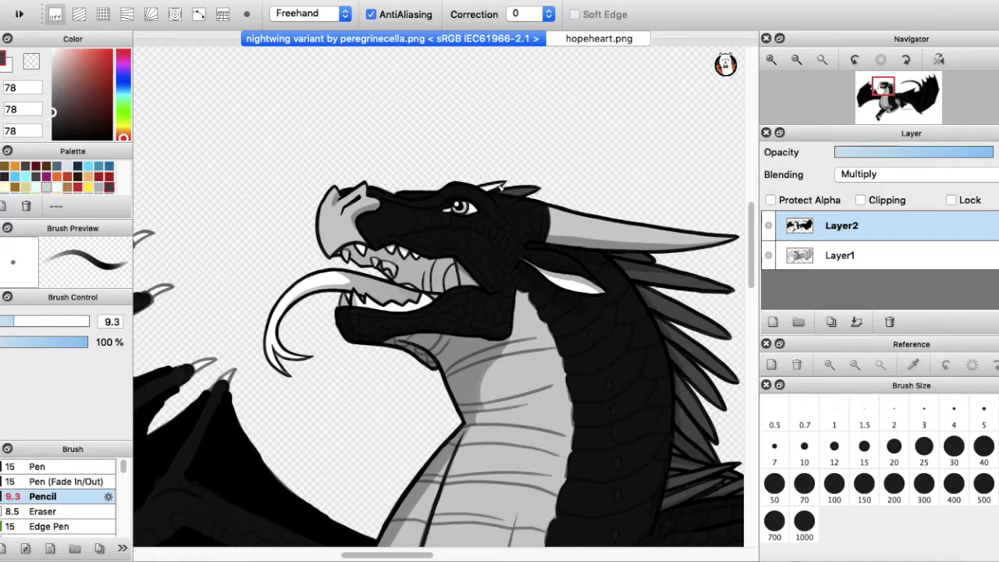
Sample the light grey 205, 205, 205 from hopeheart.png and paint the inside of the ear with it
{"action": "left_click", "coordinate": [599, 39]}
{"action": "key", "text": "i"}
{"action": "left_click", "coordinate": [624, 187]}
{"action": "left_click", "coordinate": [415, 39]}
{"action": "key", "text": "b"}
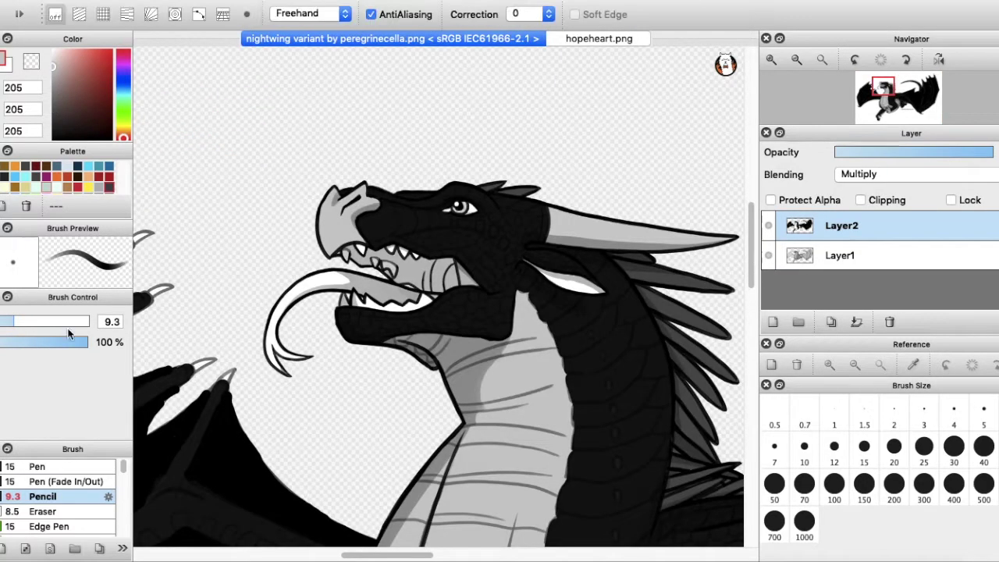
{"action": "left_click", "coordinate": [26, 322]}
{"action": "left_click_drag", "start_coordinate": [601, 292], "coordinate": [571, 290]}
{"action": "left_click", "coordinate": [9, 323]}
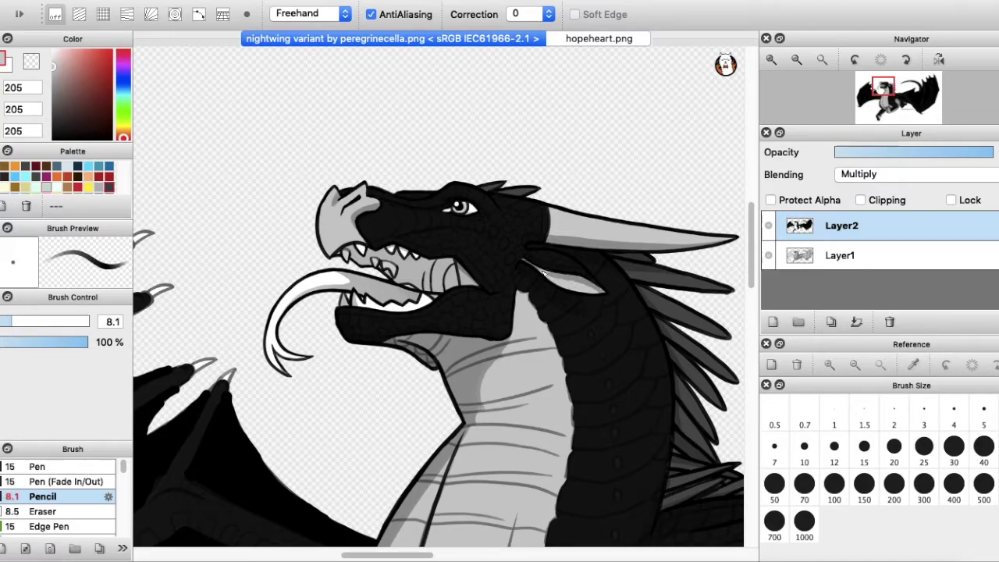
Sample the near-black 27, 27, 27 from hopeheart.png and paint the strip under the jaw with the Pencil at size 11.3
{"action": "left_click", "coordinate": [573, 41]}
{"action": "key", "text": "i"}
{"action": "left_click", "coordinate": [590, 195]}
{"action": "left_click", "coordinate": [326, 40]}
{"action": "key", "text": "b"}
{"action": "left_click", "coordinate": [17, 322]}
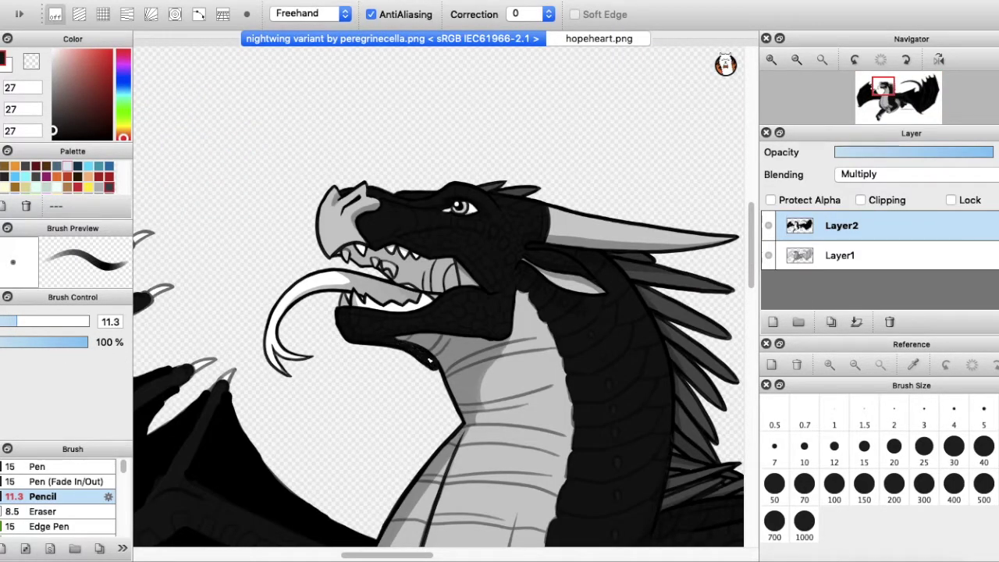
Erase the black from the teardrop scales on the upper neck, starting just below the ear, at about size 10
{"action": "key", "text": "e"}
{"action": "left_click_drag", "start_coordinate": [373, 556], "coordinate": [393, 555]}
{"action": "scroll", "coordinate": [484, 434], "scroll_direction": "up", "scroll_amount": 5}
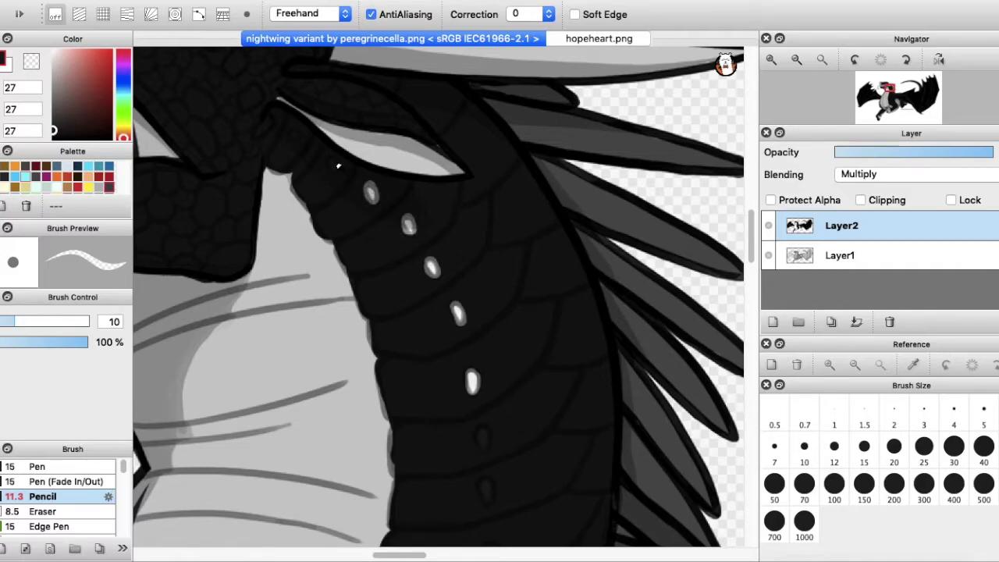
{"action": "left_click", "coordinate": [4, 322]}
{"action": "left_click", "coordinate": [294, 134]}
{"action": "left_click", "coordinate": [14, 321]}
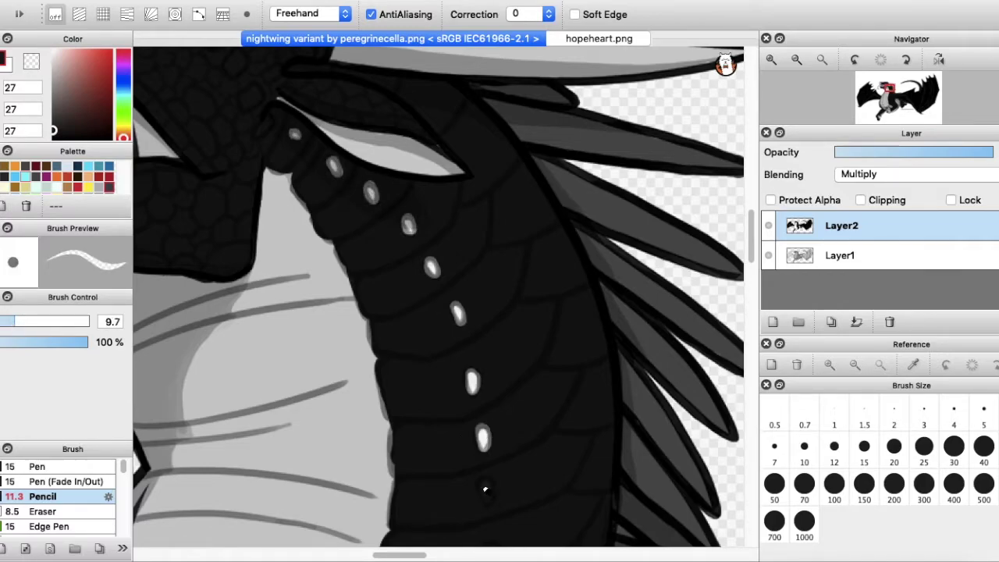
Erase the black from the remaining teardrop scales down the lower neck to the shoulder at size 9.7
{"action": "scroll", "coordinate": [658, 356], "scroll_direction": "down", "scroll_amount": 5}
{"action": "left_click_drag", "start_coordinate": [488, 265], "coordinate": [491, 286]}
{"action": "left_click_drag", "start_coordinate": [490, 342], "coordinate": [493, 360]}
{"action": "left_click_drag", "start_coordinate": [487, 426], "coordinate": [488, 439]}
{"action": "left_click_drag", "start_coordinate": [494, 339], "coordinate": [495, 343]}
{"action": "left_click_drag", "start_coordinate": [752, 288], "coordinate": [752, 314]}
{"action": "left_click_drag", "start_coordinate": [473, 253], "coordinate": [476, 259]}
{"action": "key", "text": "super+minus"}
{"action": "key", "text": "super+minus"}
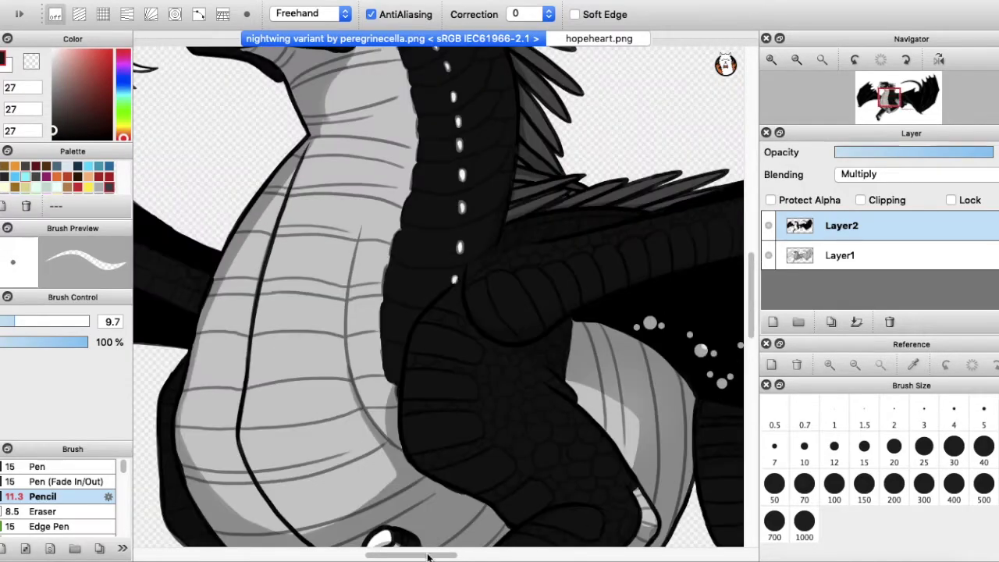
Erase the black from the teardrop scales along the tail's inner curve at size 5.3
{"action": "left_click_drag", "start_coordinate": [431, 555], "coordinate": [528, 555]}
{"action": "left_click_drag", "start_coordinate": [754, 280], "coordinate": [754, 225]}
{"action": "key", "text": "super+equal"}
{"action": "key", "text": "super+equal"}
{"action": "left_click_drag", "start_coordinate": [510, 557], "coordinate": [551, 556]}
{"action": "left_click", "coordinate": [6, 323]}
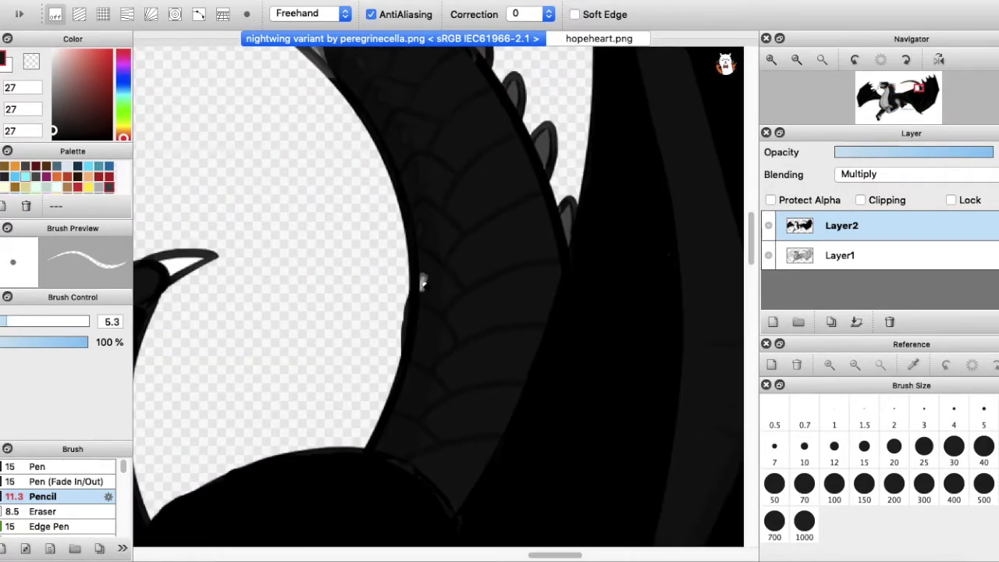
{"action": "left_click_drag", "start_coordinate": [409, 135], "coordinate": [407, 145]}
{"action": "scroll", "coordinate": [425, 248], "scroll_direction": "up", "scroll_amount": 3}
{"action": "left_click_drag", "start_coordinate": [348, 130], "coordinate": [351, 141]}
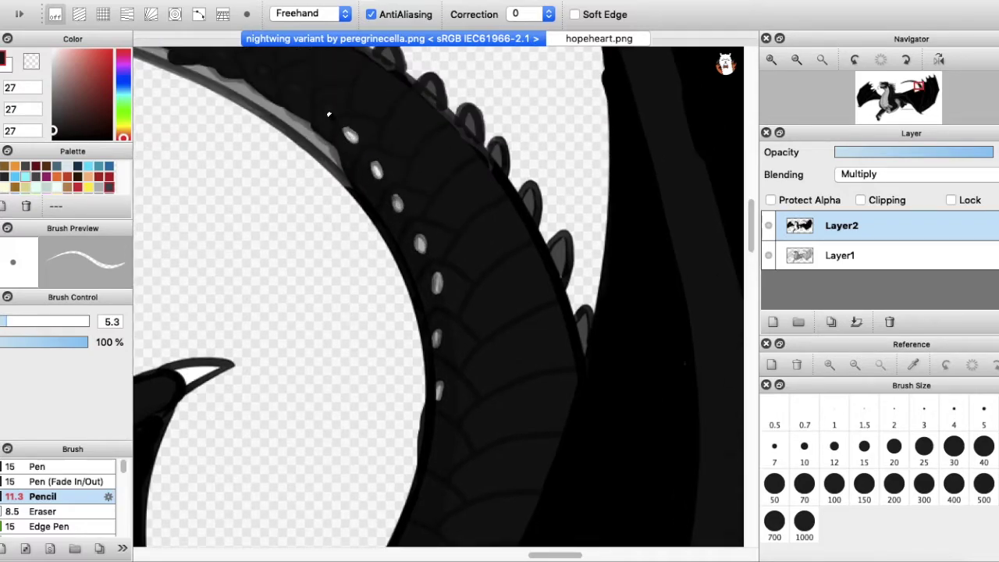
Continue erasing the black from the small teardrop scales along the rest of the tail
{"action": "left_click_drag", "start_coordinate": [750, 250], "coordinate": [750, 236]}
{"action": "left_click_drag", "start_coordinate": [286, 210], "coordinate": [301, 213]}
{"action": "left_click_drag", "start_coordinate": [258, 189], "coordinate": [265, 198]}
{"action": "left_click_drag", "start_coordinate": [216, 175], "coordinate": [227, 179]}
{"action": "left_click_drag", "start_coordinate": [557, 555], "coordinate": [524, 555]}
{"action": "left_click_drag", "start_coordinate": [501, 157], "coordinate": [467, 146]}
{"action": "left_click_drag", "start_coordinate": [531, 169], "coordinate": [540, 173]}
{"action": "scroll", "coordinate": [571, 266], "scroll_direction": "down", "scroll_amount": 2}
{"action": "scroll", "coordinate": [550, 458], "scroll_direction": "down", "scroll_amount": 5}
Sample the dark red 56, 0, 2 from the inside of the mouth in hopeheart.png
{"action": "left_click", "coordinate": [587, 38]}
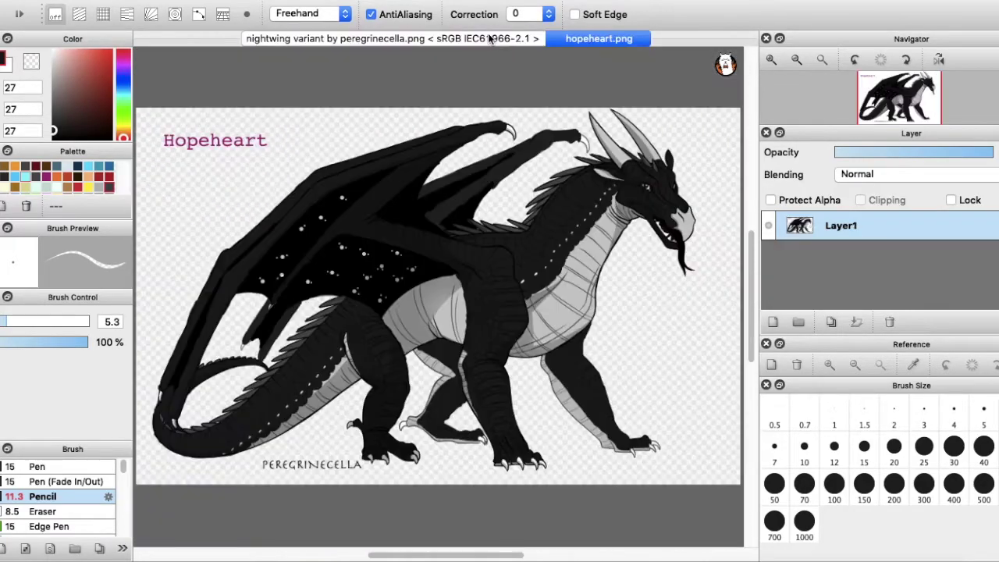
{"action": "key", "text": "super+plus"}
{"action": "key", "text": "super+plus"}
{"action": "key", "text": "super+plus"}
{"action": "key", "text": "super+plus"}
{"action": "left_click_drag", "start_coordinate": [439, 555], "coordinate": [533, 554]}
{"action": "left_click_drag", "start_coordinate": [753, 292], "coordinate": [753, 272]}
{"action": "key", "text": "i"}
{"action": "left_click", "coordinate": [585, 231]}
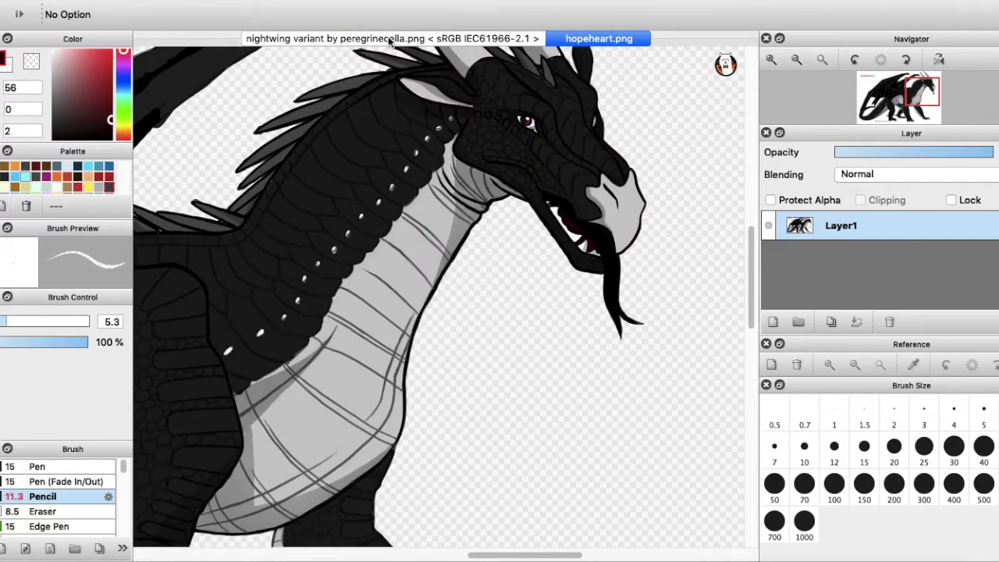
Paint the inside of the nightwing's mouth dark red around the teeth, refining it with the Pencil at size 4.9
{"action": "left_click", "coordinate": [394, 39]}
{"action": "left_click_drag", "start_coordinate": [397, 555], "coordinate": [326, 555]}
{"action": "key", "text": "super+plus"}
{"action": "left_click_drag", "start_coordinate": [752, 290], "coordinate": [752, 245]}
{"action": "left_click_drag", "start_coordinate": [351, 555], "coordinate": [374, 555]}
{"action": "mouse_move", "coordinate": [479, 185]}
{"action": "left_mouse_down"}
{"action": "mouse_move", "coordinate": [458, 199]}
{"action": "mouse_move", "coordinate": [424, 165]}
{"action": "mouse_move", "coordinate": [380, 151]}
{"action": "mouse_move", "coordinate": [396, 154]}
{"action": "mouse_move", "coordinate": [353, 157]}
{"action": "mouse_move", "coordinate": [406, 150]}
{"action": "mouse_move", "coordinate": [476, 161]}
{"action": "mouse_move", "coordinate": [504, 188]}
{"action": "mouse_move", "coordinate": [454, 205]}
{"action": "mouse_move", "coordinate": [422, 173]}
{"action": "mouse_move", "coordinate": [476, 188]}
{"action": "mouse_move", "coordinate": [437, 181]}
{"action": "mouse_move", "coordinate": [457, 178]}
{"action": "mouse_move", "coordinate": [414, 190]}
{"action": "left_mouse_up"}
{"action": "key", "text": "super+z"}
{"action": "left_click", "coordinate": [5, 321]}
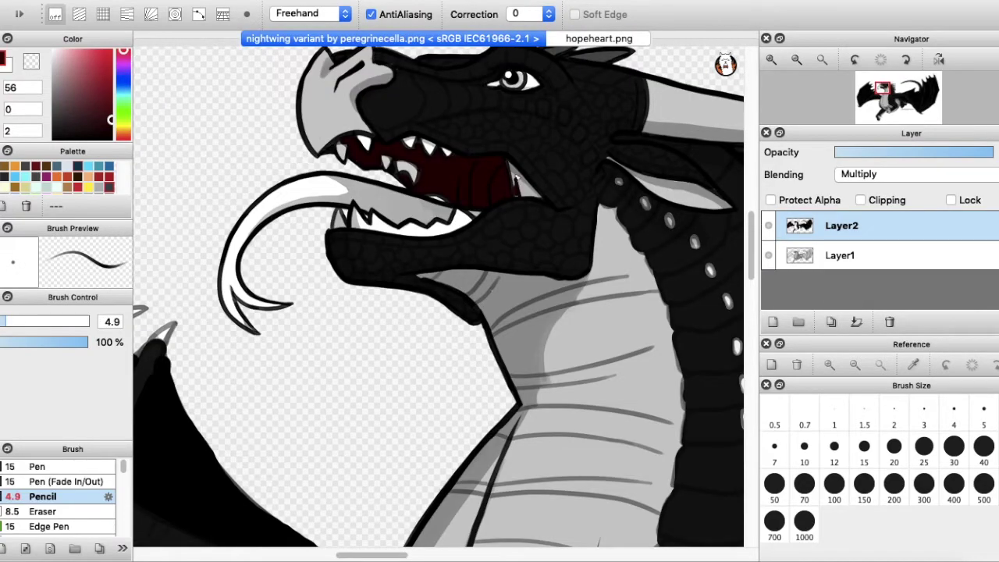
{"action": "left_click_drag", "start_coordinate": [515, 178], "coordinate": [518, 175]}
Sample the black 0, 0, 0 from hopeheart.png and paint the length of the nightwing's tongue with it
{"action": "left_click", "coordinate": [598, 38]}
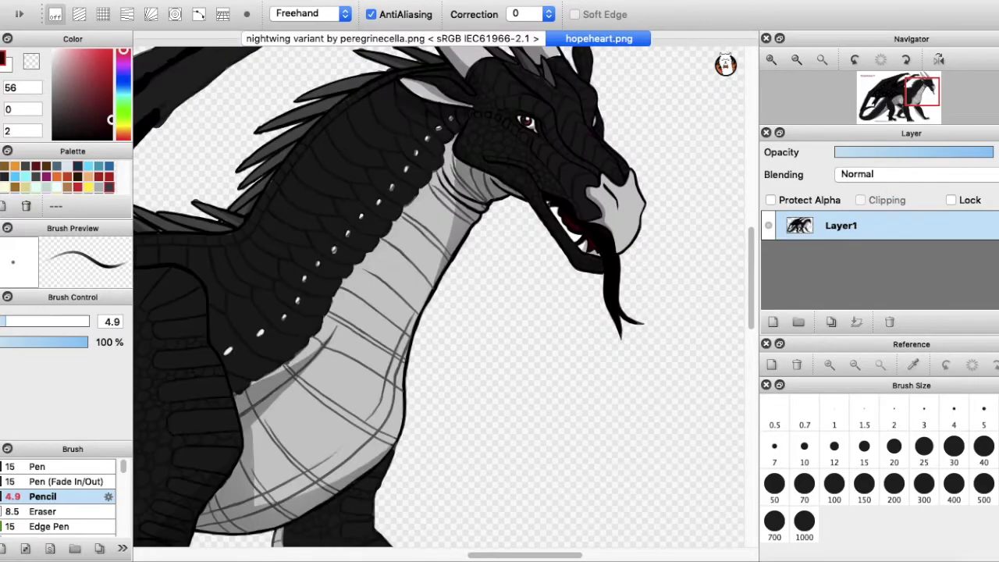
{"action": "key", "text": "i"}
{"action": "left_click", "coordinate": [602, 267]}
{"action": "left_click", "coordinate": [392, 38]}
{"action": "key", "text": "b"}
{"action": "left_click", "coordinate": [22, 321]}
{"action": "mouse_move", "coordinate": [318, 195]}
{"action": "left_mouse_down"}
{"action": "mouse_move", "coordinate": [301, 198]}
{"action": "mouse_move", "coordinate": [239, 257]}
{"action": "mouse_move", "coordinate": [232, 303]}
{"action": "mouse_move", "coordinate": [228, 238]}
{"action": "mouse_move", "coordinate": [328, 180]}
{"action": "mouse_move", "coordinate": [348, 199]}
{"action": "mouse_move", "coordinate": [421, 219]}
{"action": "mouse_move", "coordinate": [449, 214]}
{"action": "mouse_move", "coordinate": [316, 188]}
{"action": "left_mouse_up"}
{"action": "left_click_drag", "start_coordinate": [378, 205], "coordinate": [426, 212]}
Fill the tongue's forked tip and outer edge black with smaller Pencil sizes, down to 4.5
{"action": "key", "text": "bracketleft"}
{"action": "key", "text": "bracketleft"}
{"action": "key", "text": "bracketleft"}
{"action": "key", "text": "bracketleft"}
{"action": "key", "text": "bracketleft"}
{"action": "key", "text": "bracketleft"}
{"action": "left_click_drag", "start_coordinate": [259, 306], "coordinate": [233, 311]}
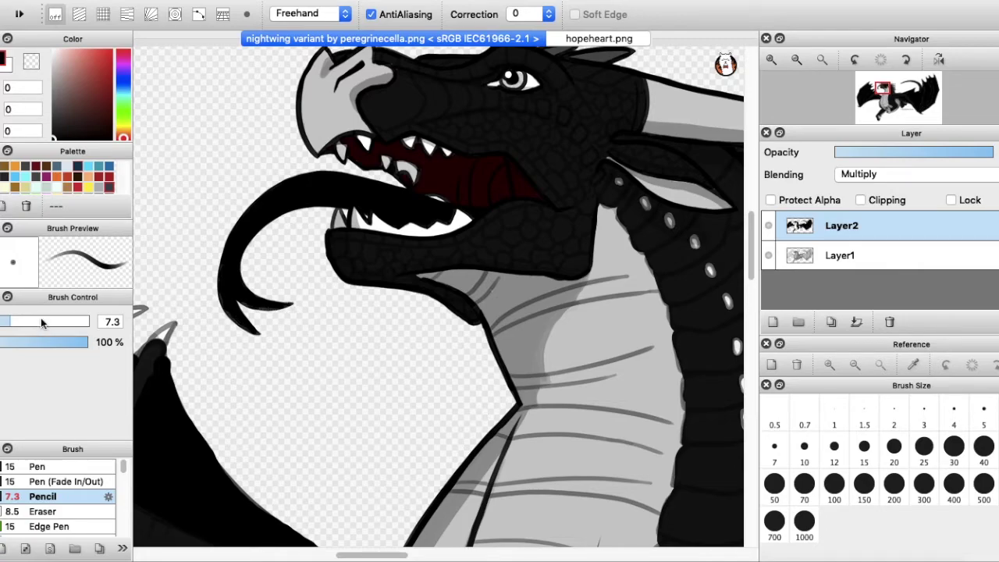
{"action": "left_click", "coordinate": [6, 321]}
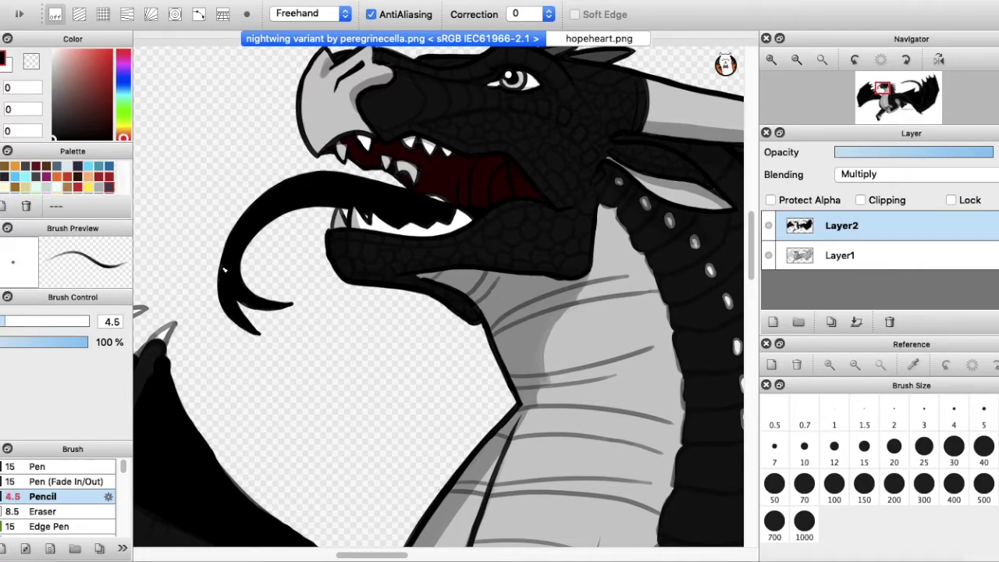
{"action": "left_click_drag", "start_coordinate": [223, 275], "coordinate": [220, 266]}
Sample the magenta 138, 0, 88 from hopeheart.png and colour the nightwing's eye with the Pencil at size 7.3
{"action": "scroll", "coordinate": [420, 390], "scroll_direction": "right", "scroll_amount": 2}
{"action": "left_click", "coordinate": [579, 40]}
{"action": "scroll", "coordinate": [666, 192], "scroll_direction": "up", "scroll_amount": 4}
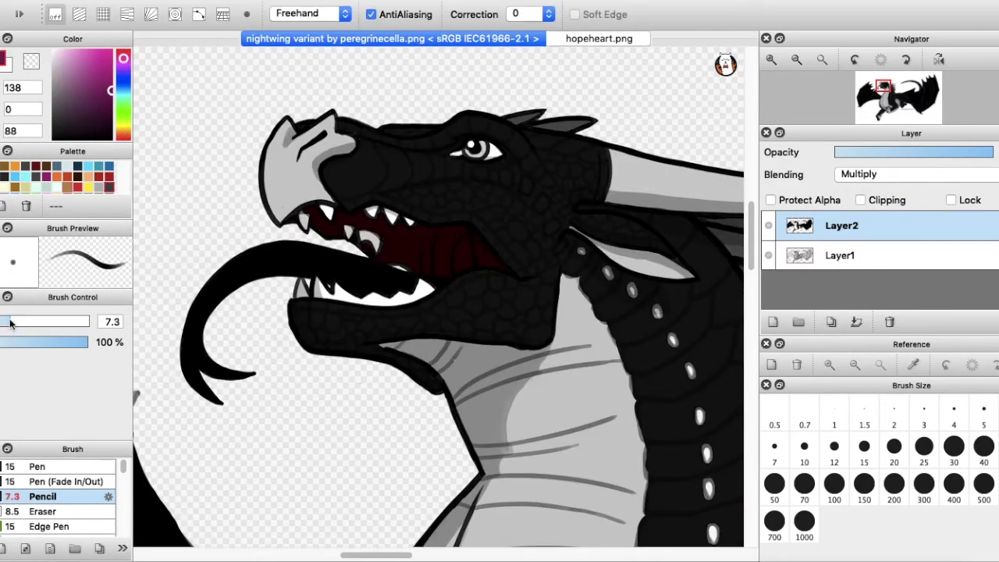
{"action": "scroll", "coordinate": [515, 68], "scroll_direction": "up", "scroll_amount": 3}
{"action": "left_click_drag", "start_coordinate": [505, 83], "coordinate": [477, 78]}
Check hopeheart.png again and view the nightwing drawing from farther out, with its head and far wing in sight
{"action": "left_click", "coordinate": [585, 39]}
{"action": "left_click", "coordinate": [515, 39]}
{"action": "key", "text": "super+minus"}
{"action": "key", "text": "super+minus"}
{"action": "key", "text": "super+minus"}
{"action": "mouse_move", "coordinate": [396, 556]}
{"action": "left_mouse_down"}
{"action": "mouse_move", "coordinate": [363, 558]}
{"action": "mouse_move", "coordinate": [377, 557]}
{"action": "left_mouse_up"}
{"action": "key", "text": "super+minus"}
{"action": "key", "text": "super+minus"}
{"action": "scroll", "coordinate": [448, 383], "scroll_direction": "down", "scroll_amount": 5}
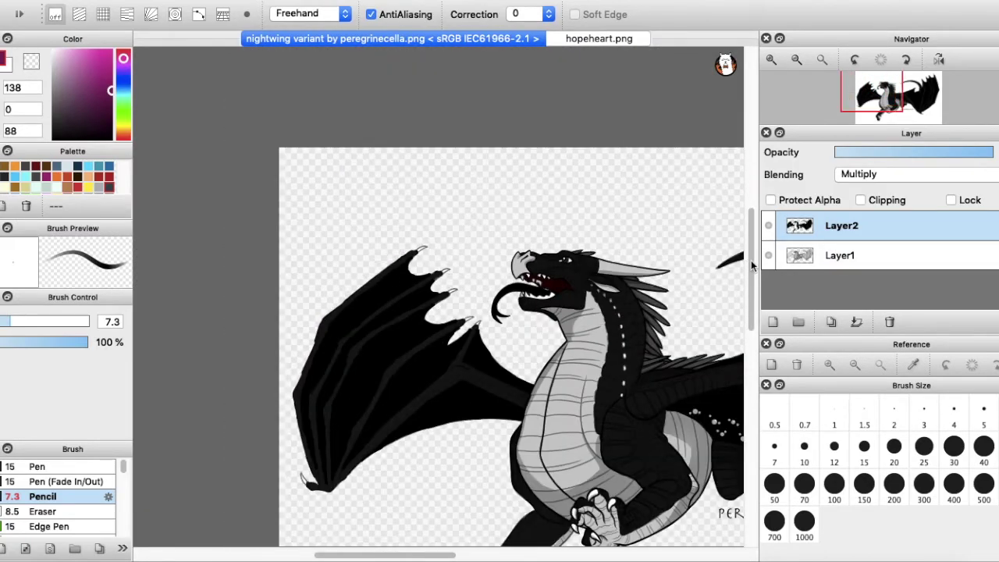